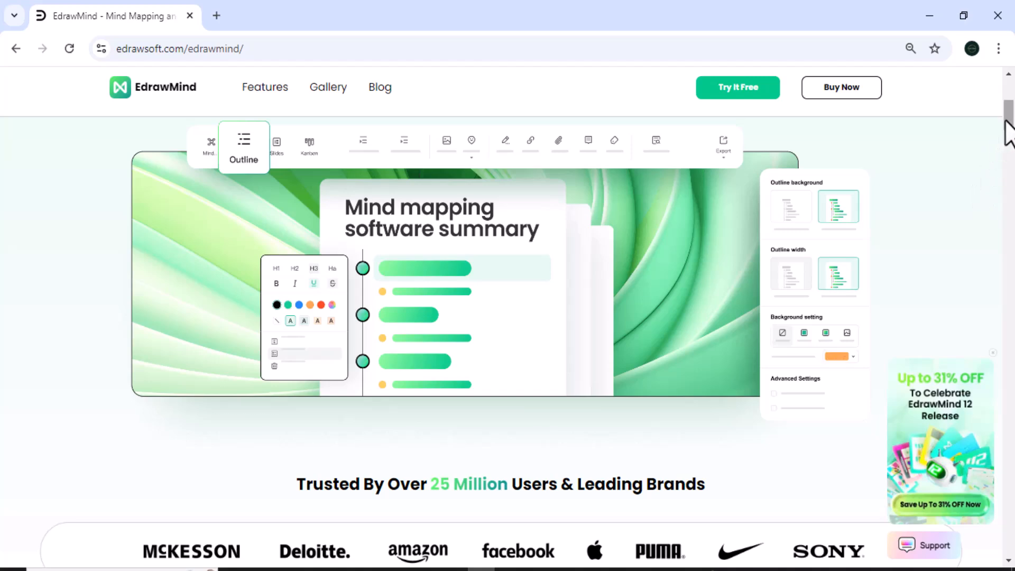
Scroll the EdrawMind product page down to Cross Platforms, In One Place, then jump back to the top
left_click_drag(1007, 122, 1011, 173)
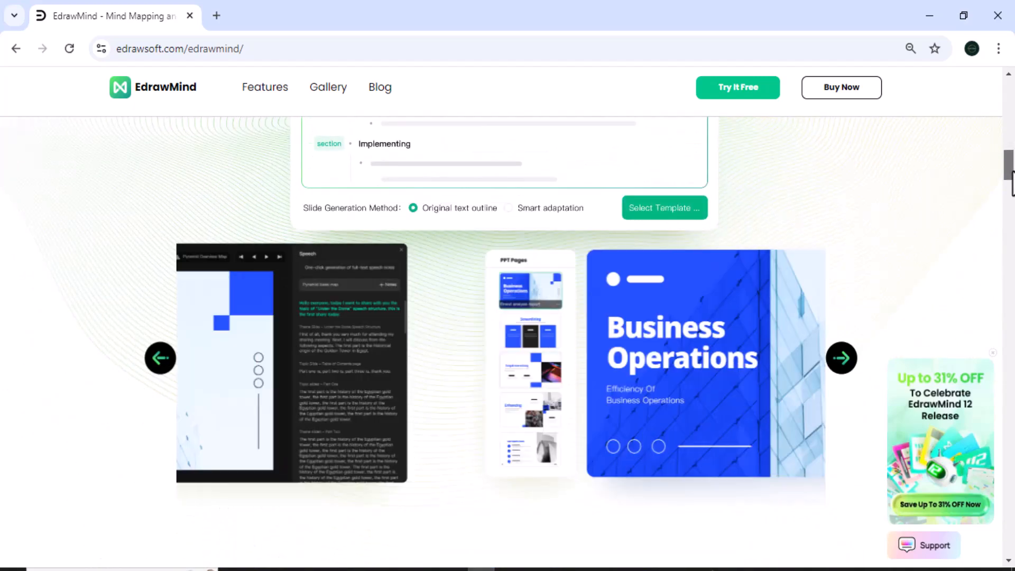
left_click_drag(1012, 172, 1008, 226)
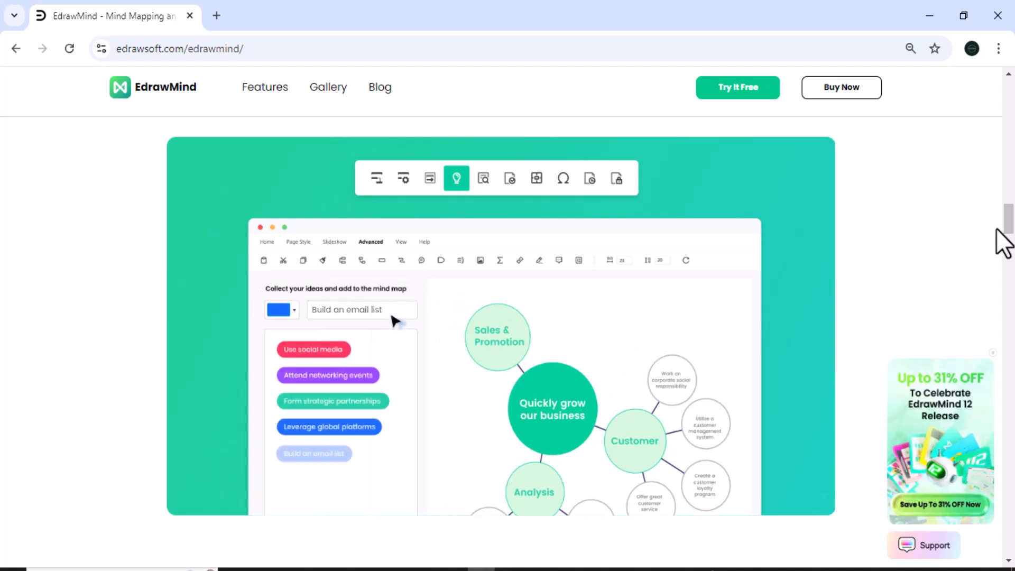
scroll(1003, 243, "down", 2)
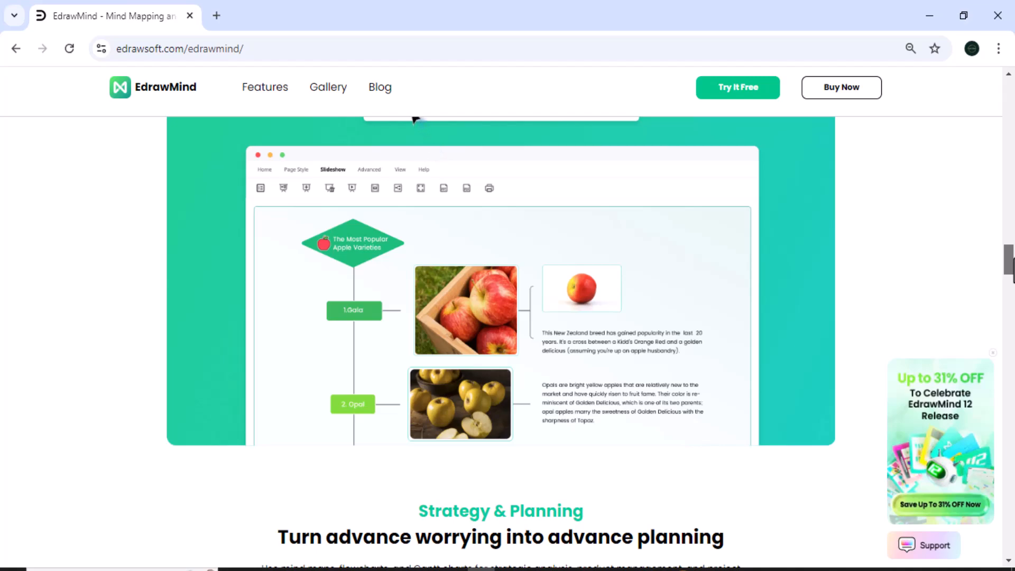
scroll(415, 119, "down", 10)
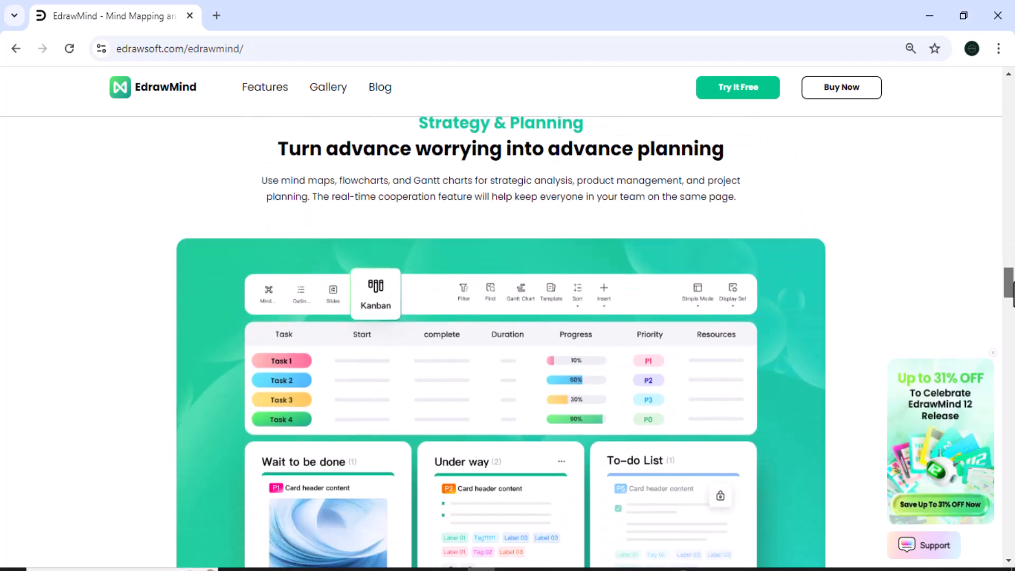
scroll(501, 344, "down", 20)
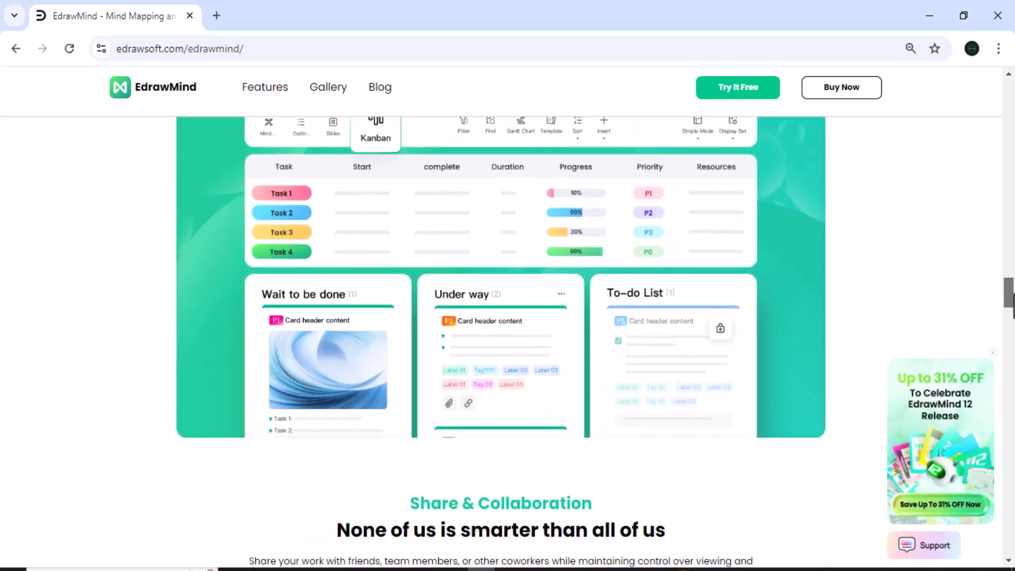
scroll(502, 317, "down", 3)
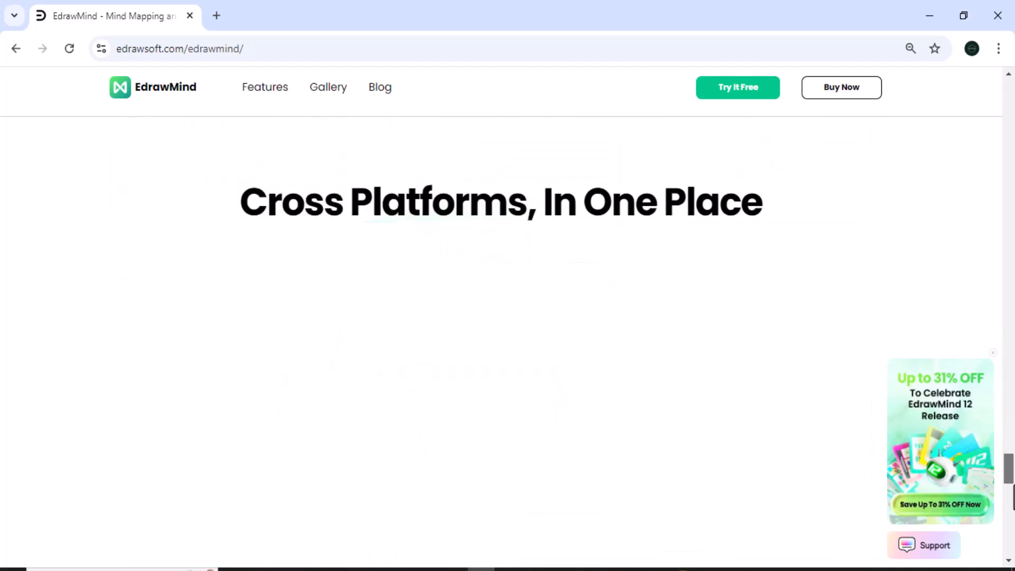
key("Home")
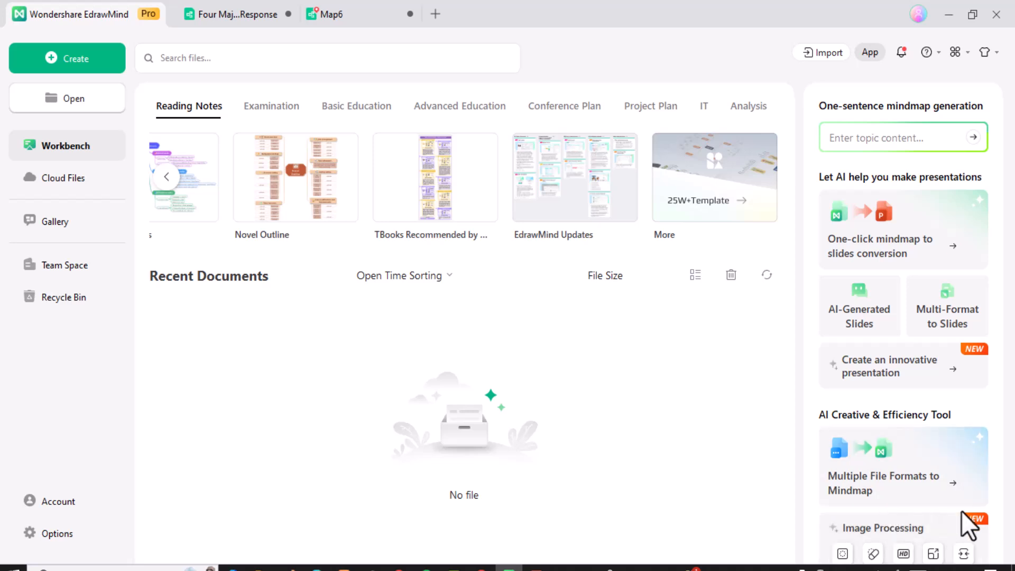
Step through the Image Cleanup, Photo Enhancer, Image SR, Image Compressor and Watermark Remover tools
left_click(842, 553)
left_click(359, 466)
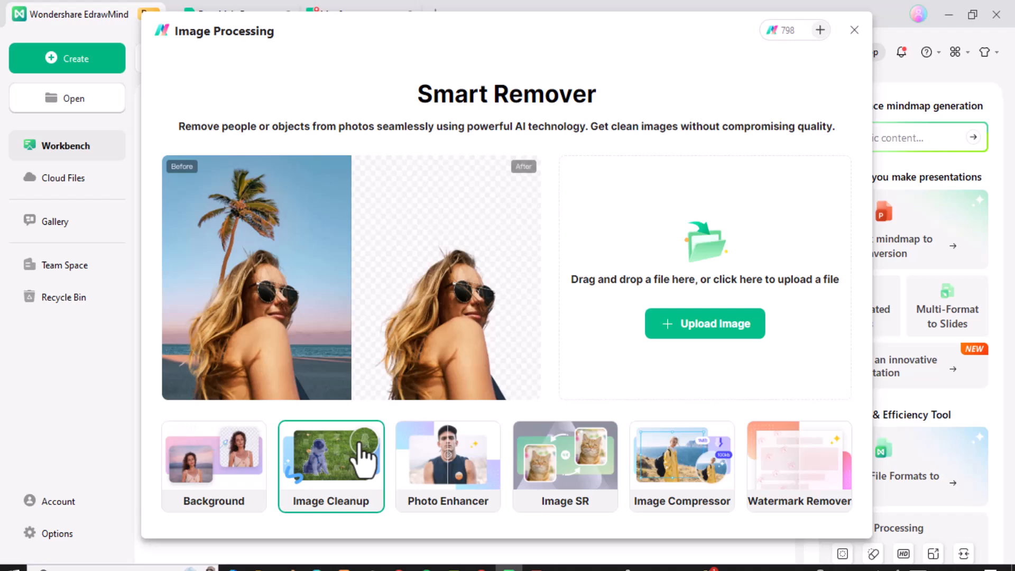
left_click(447, 472)
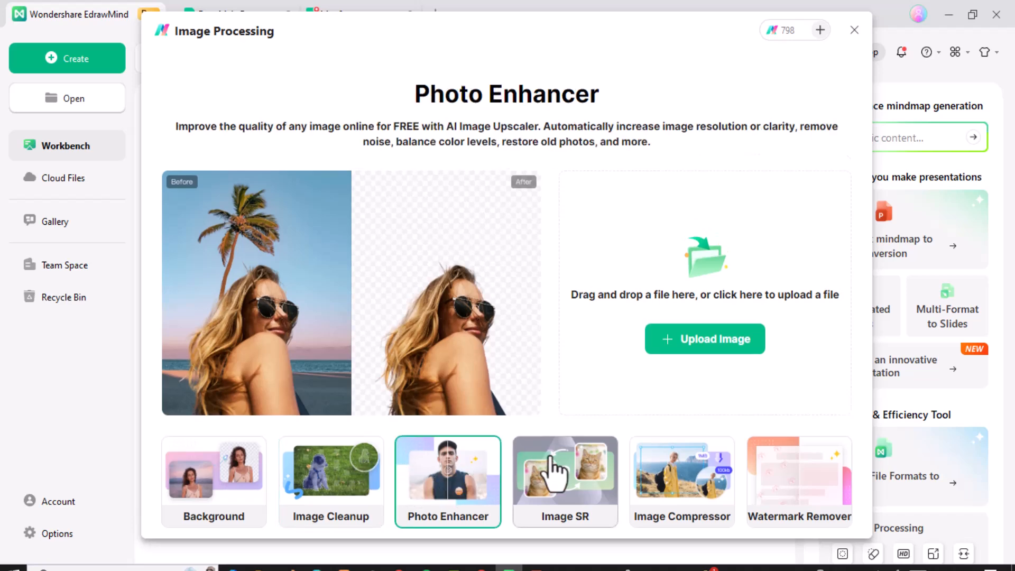
left_click(552, 472)
left_click(698, 475)
left_click(787, 480)
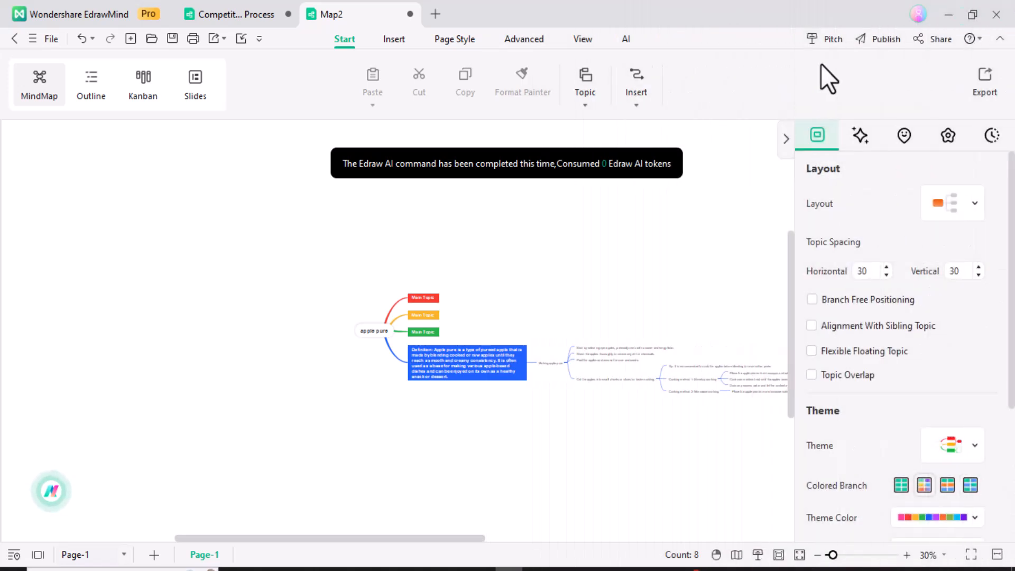
left_click(823, 38)
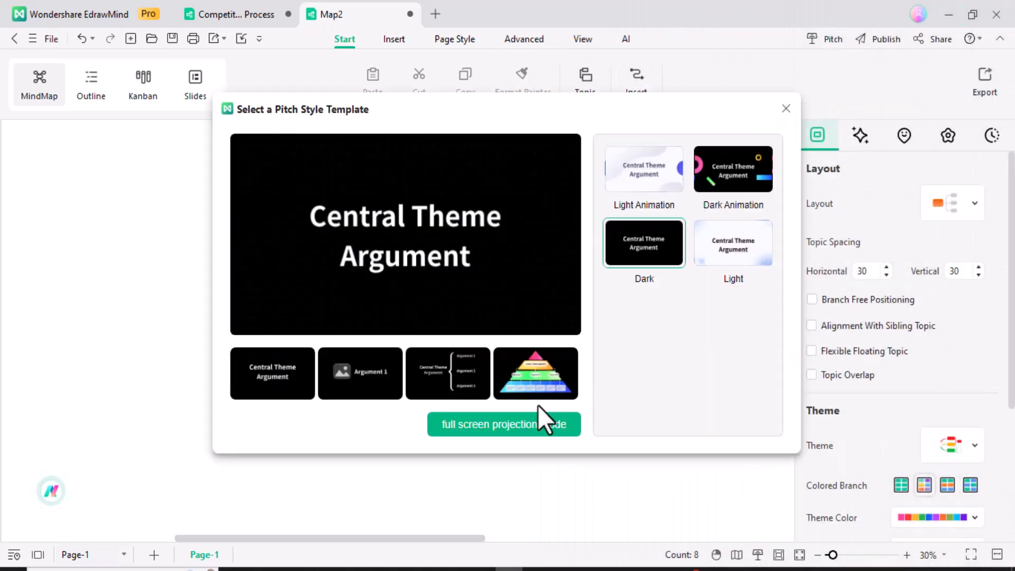
Present the map full-screen in the Dark pitch style and jump to the apple pure slide
left_click(510, 423)
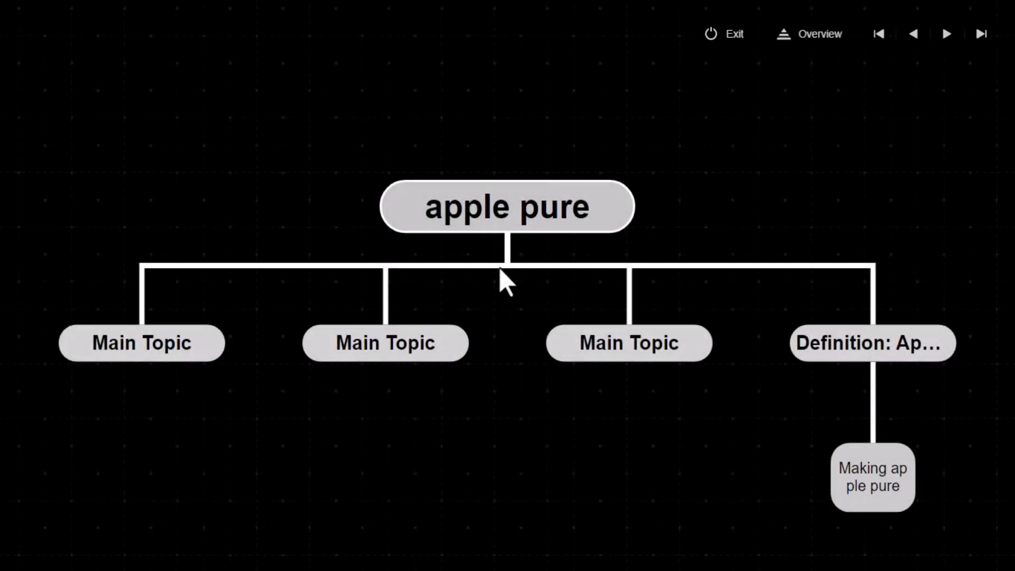
left_click(510, 200)
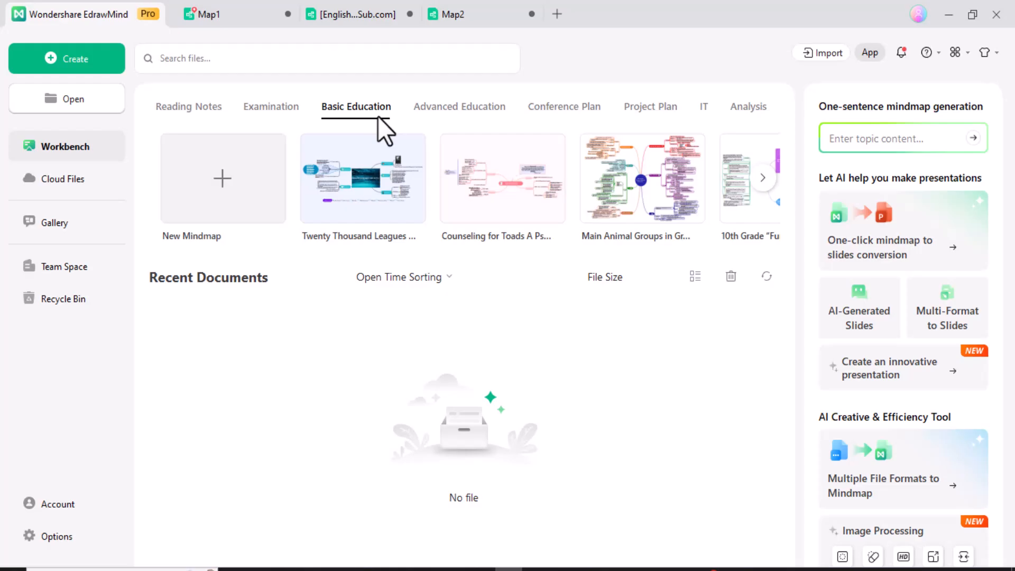
Open the Four Major Task Response template from Project Plan and check a card's options menu
left_click(669, 111)
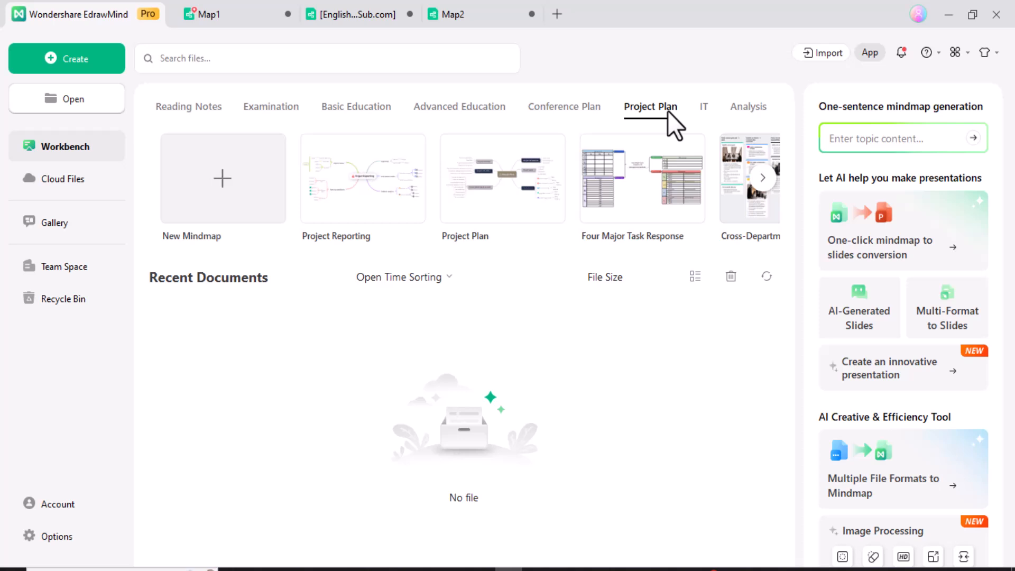
left_click(681, 205)
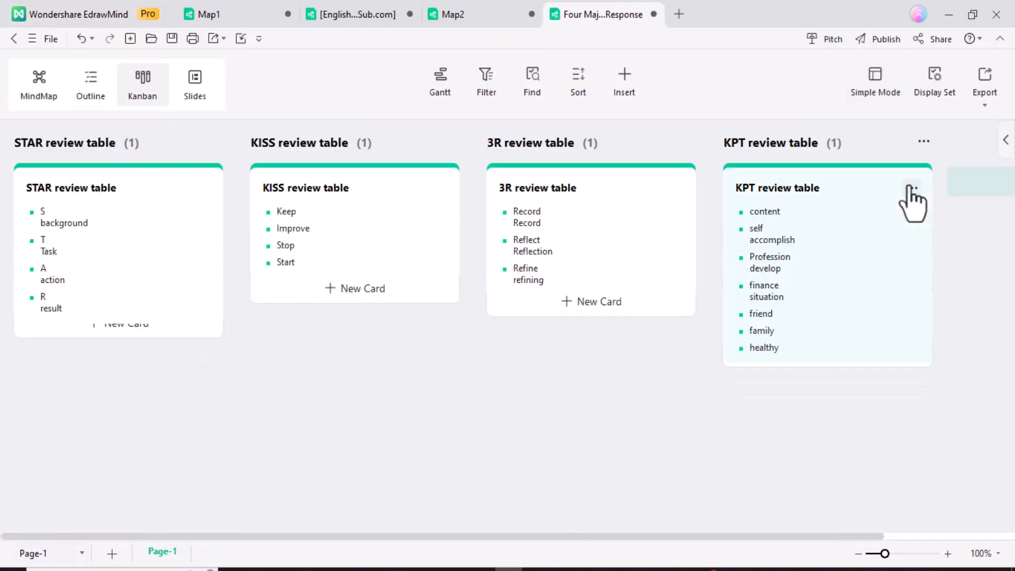
left_click(913, 190)
left_click(765, 462)
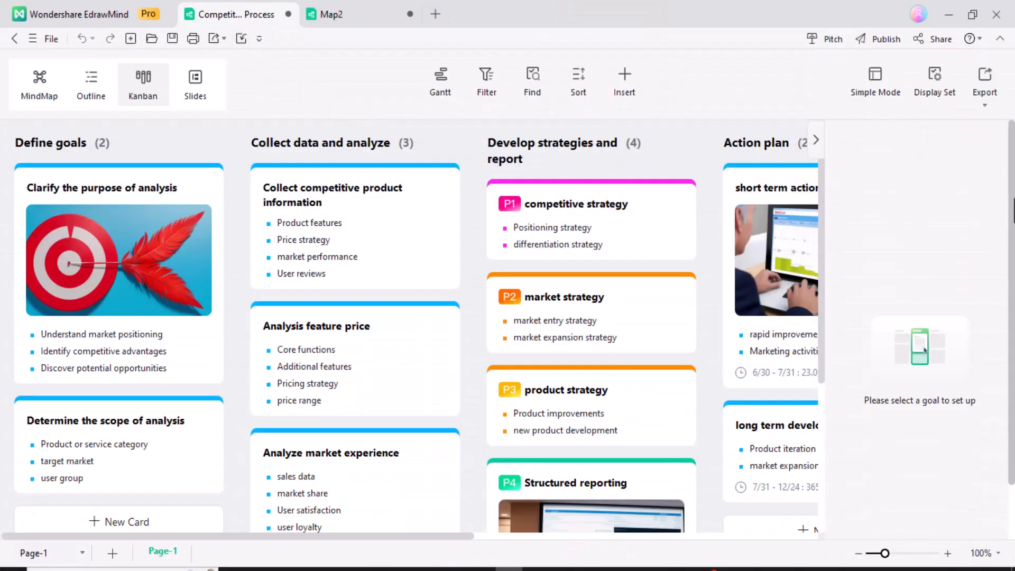
Hide the goal setup side panel and scroll the Kanban board across to Track and adjust
scroll(820, 222, "down", 1)
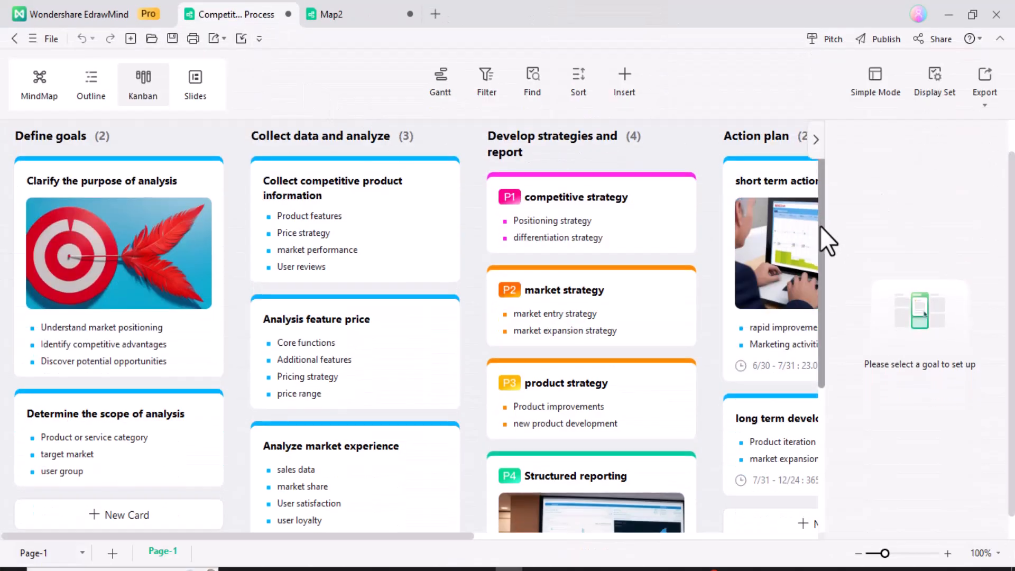
left_click(816, 140)
mouse_move(1014, 221)
left_mouse_down()
mouse_move(1013, 368)
mouse_move(1013, 216)
left_mouse_up()
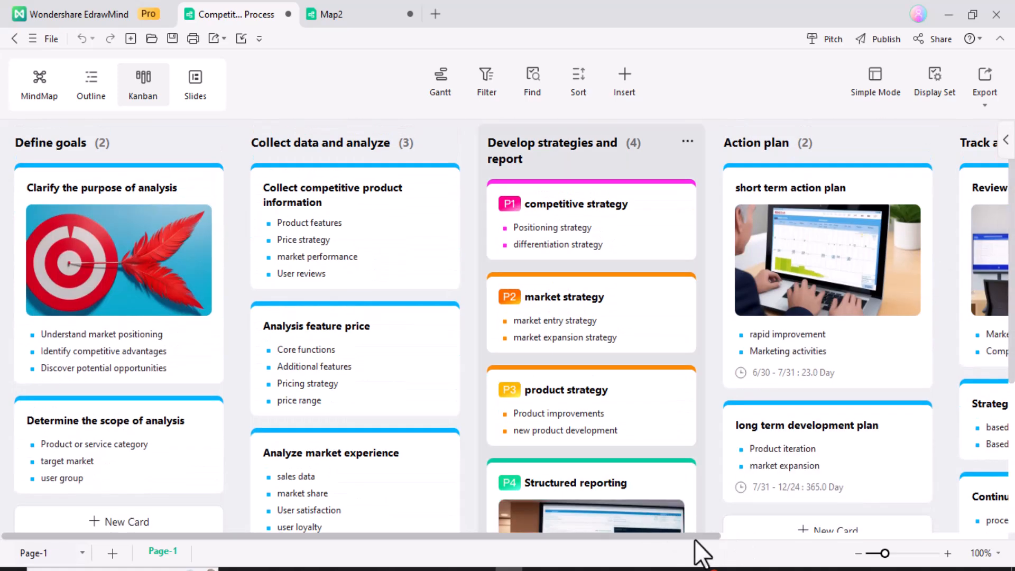
left_click_drag(716, 537, 1013, 542)
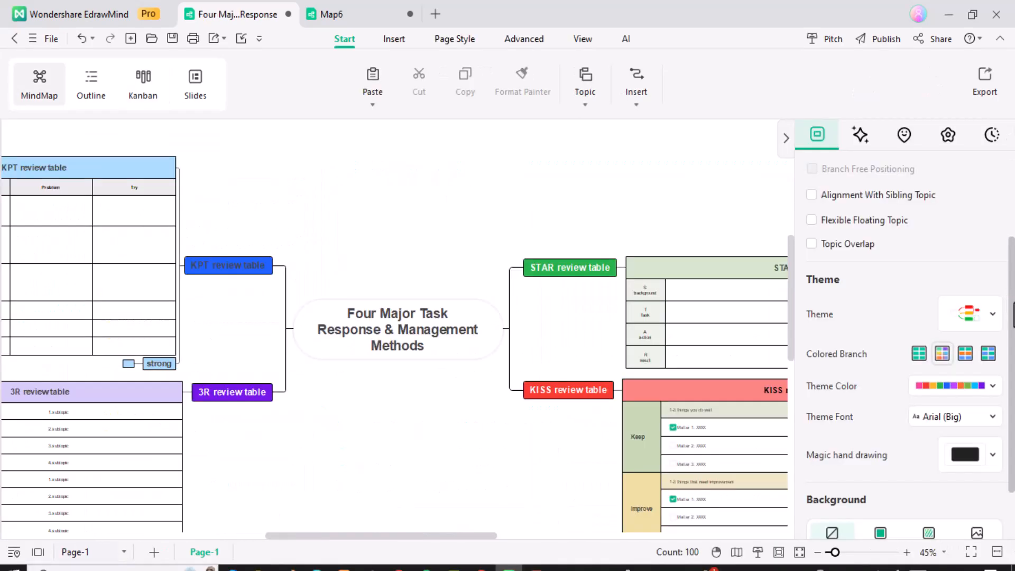
scroll(994, 222, "up", 3)
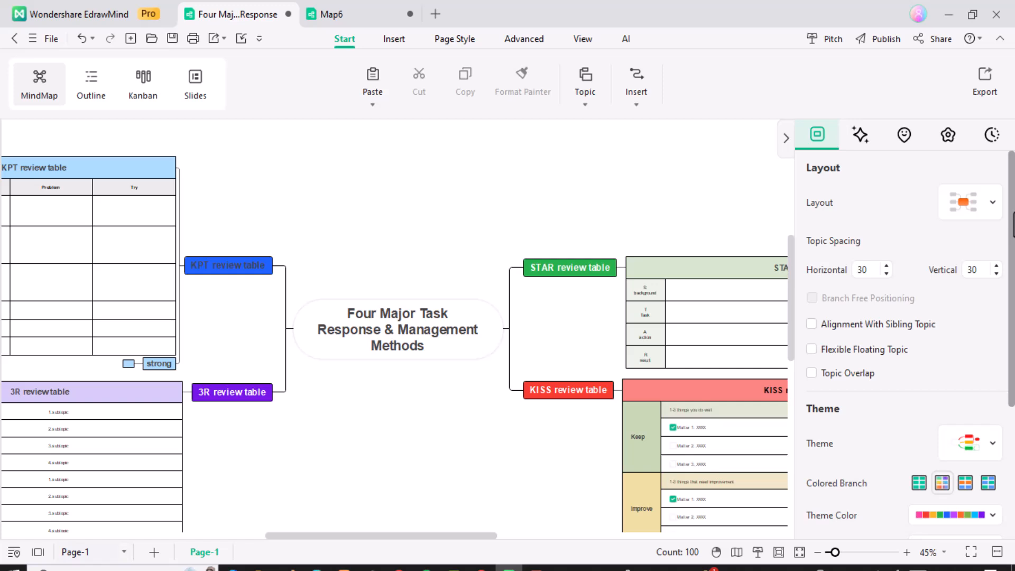
Try the tree map, upward tree map, vertical timeline, org chart and fishbone layouts on the map
left_click(997, 198)
left_click(779, 235)
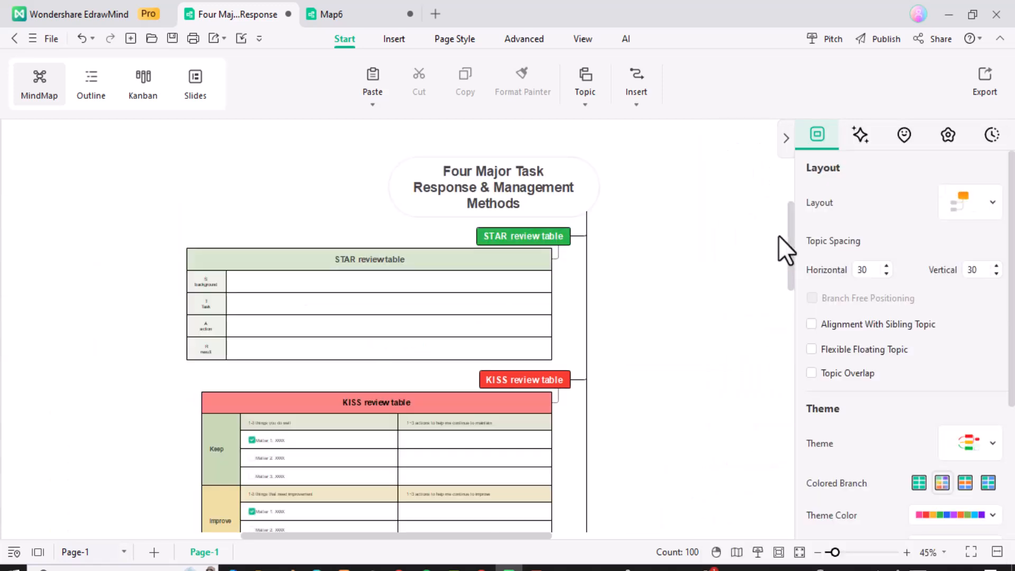
left_click(979, 202)
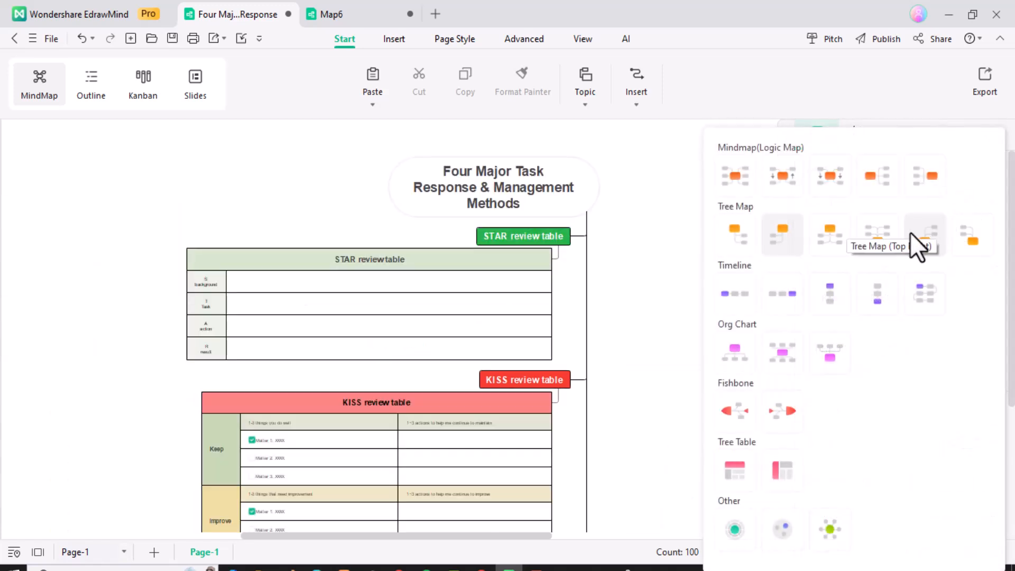
left_click(909, 233)
left_click(985, 206)
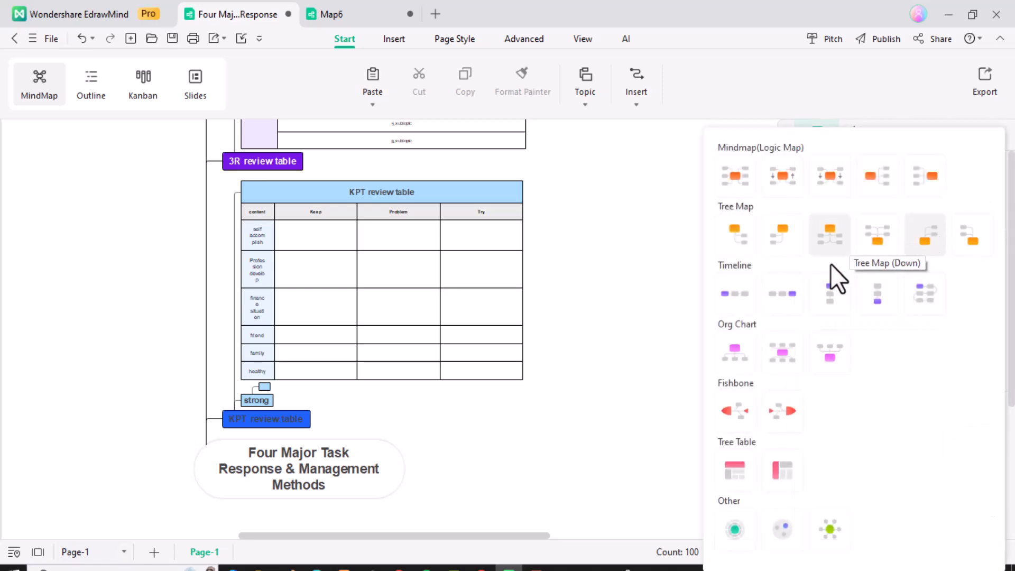
left_click(823, 302)
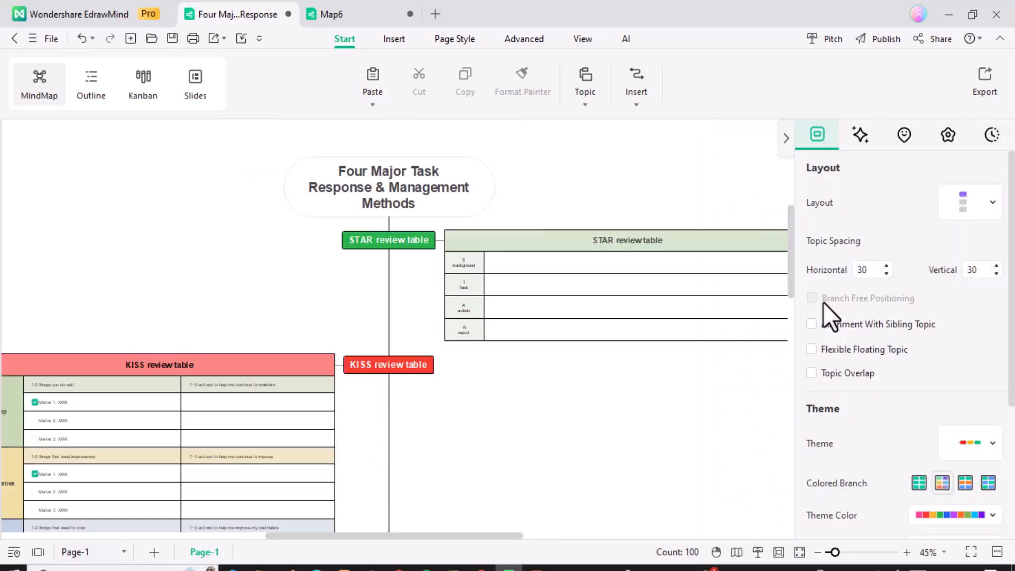
left_click(972, 200)
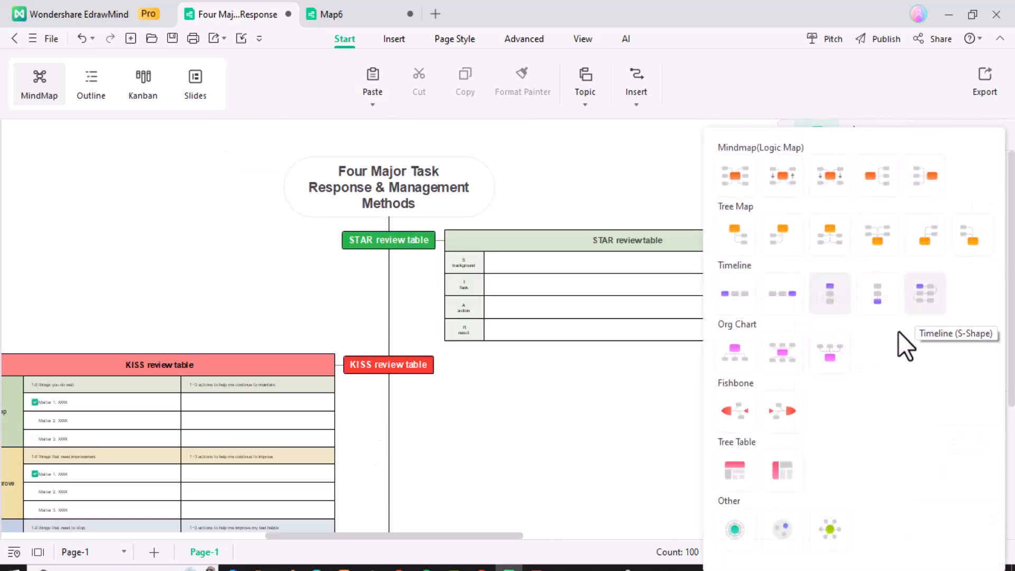
left_click(746, 356)
left_click(970, 202)
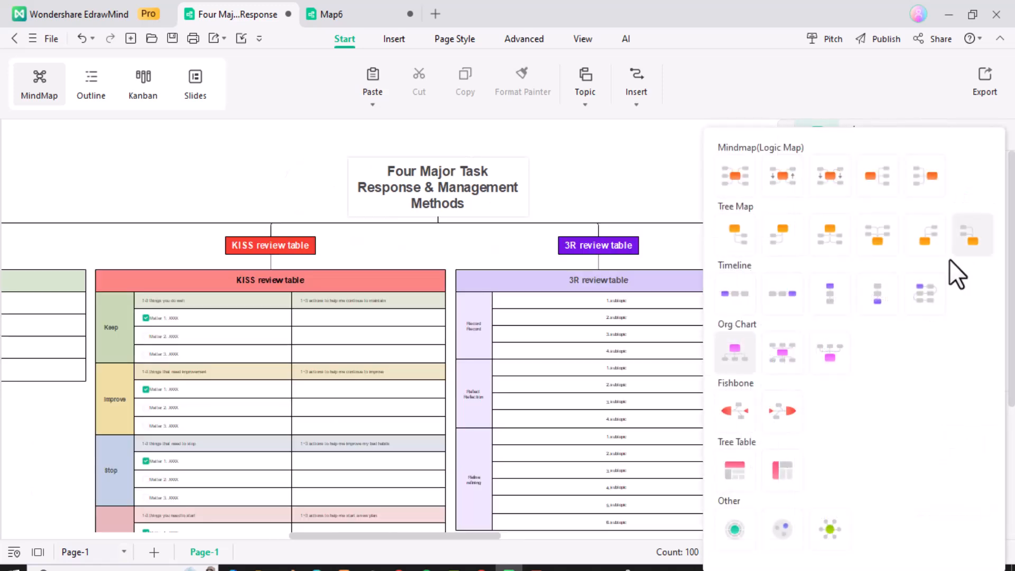
left_click(800, 404)
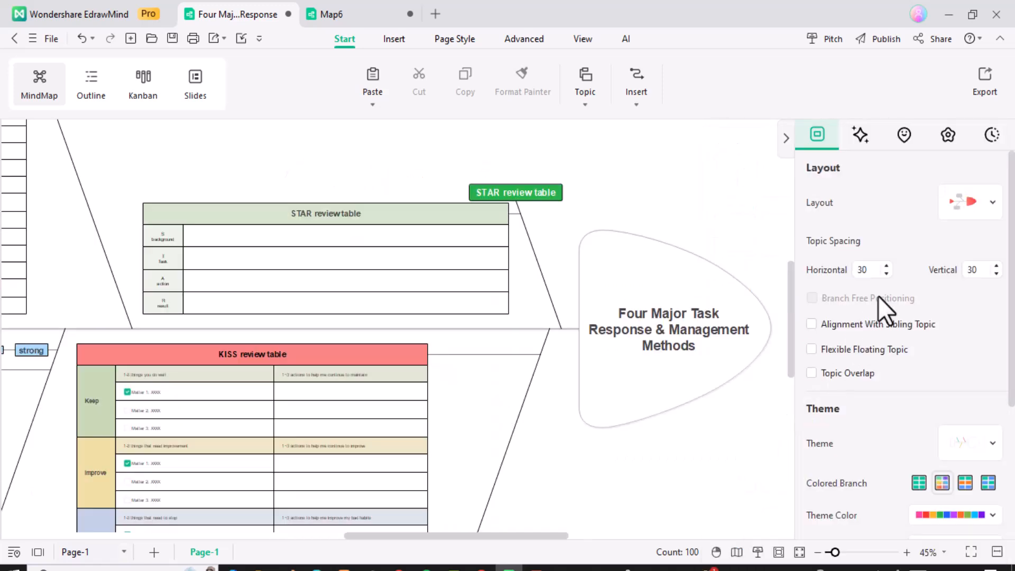
Switch the map to the Circle Packing layout from the Other layouts
left_click(955, 203)
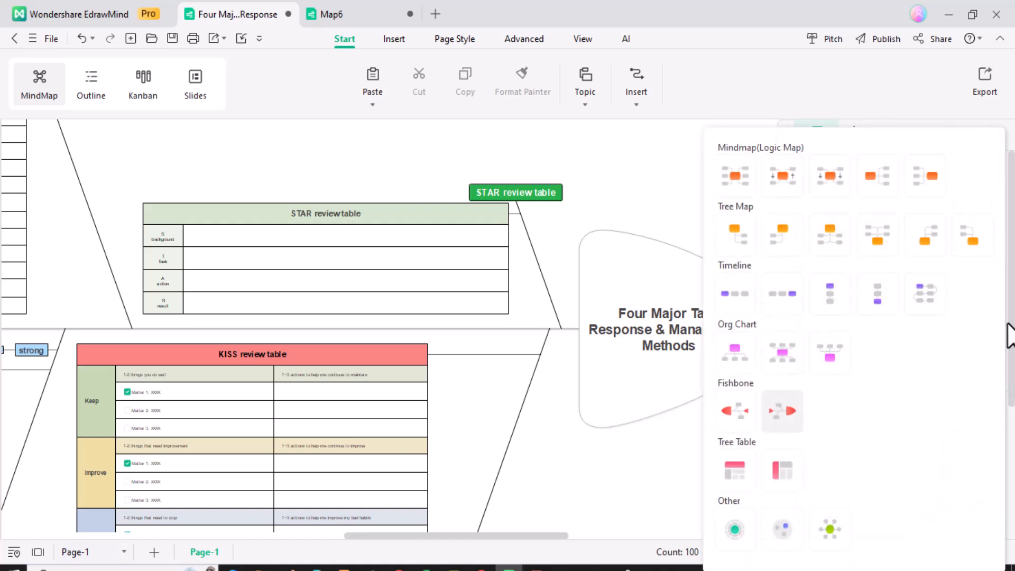
left_click_drag(1010, 376, 1011, 383)
left_click(969, 202)
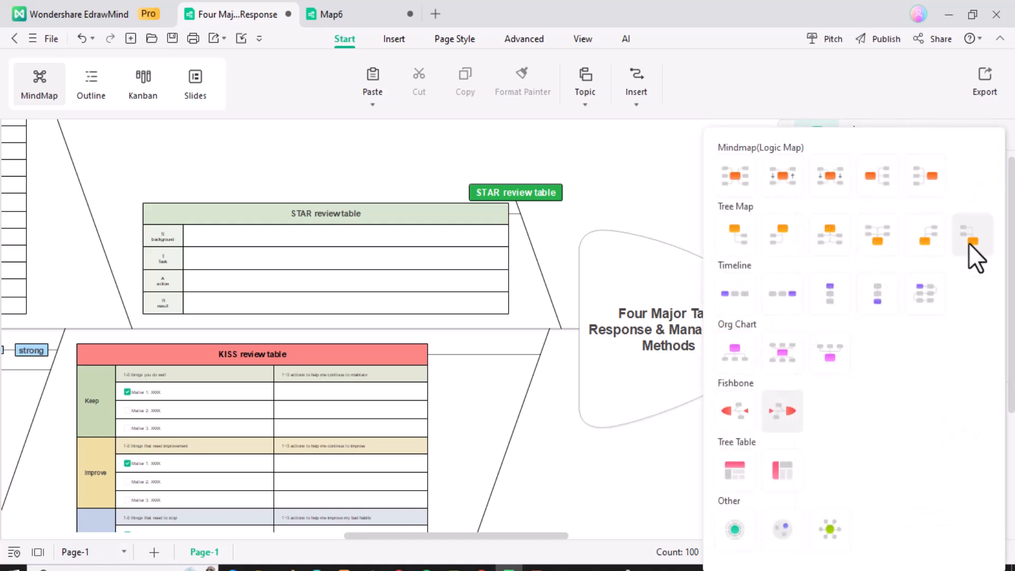
left_click(741, 538)
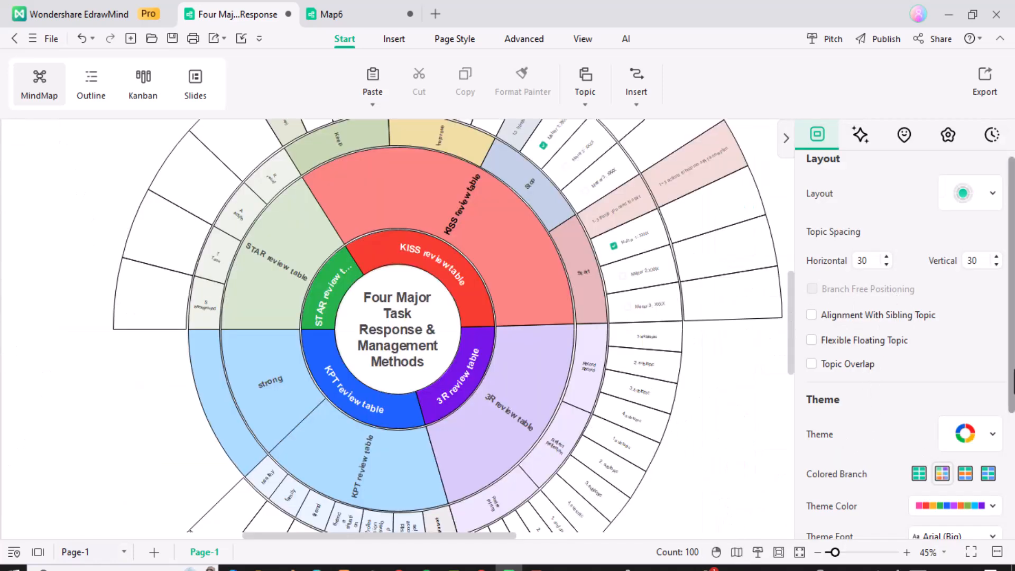
left_click_drag(1010, 375, 1013, 283)
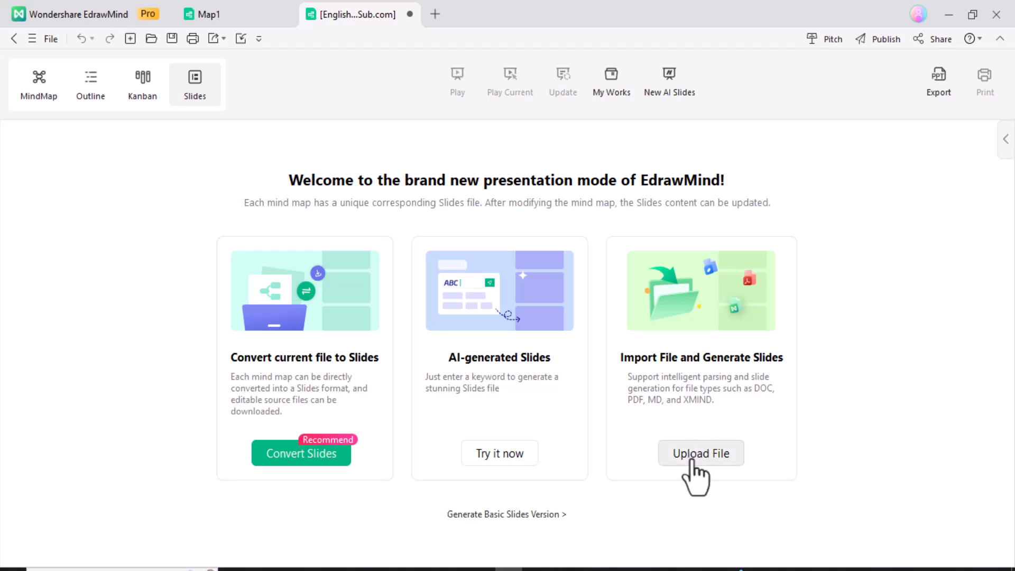
Generate an AI slide outline on 'Methods of reading notes' and move on to template selection
left_click(483, 459)
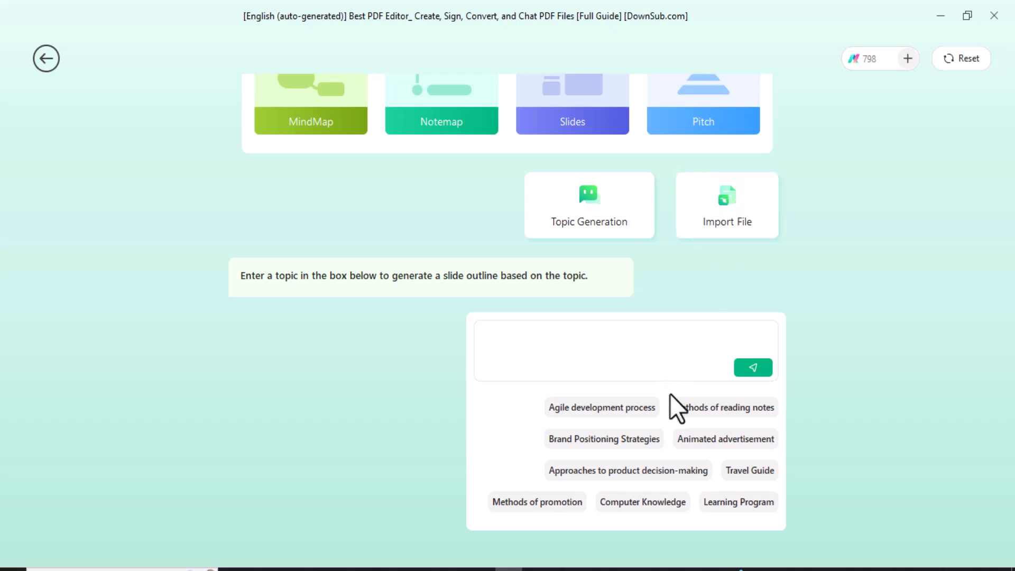
left_click(727, 413)
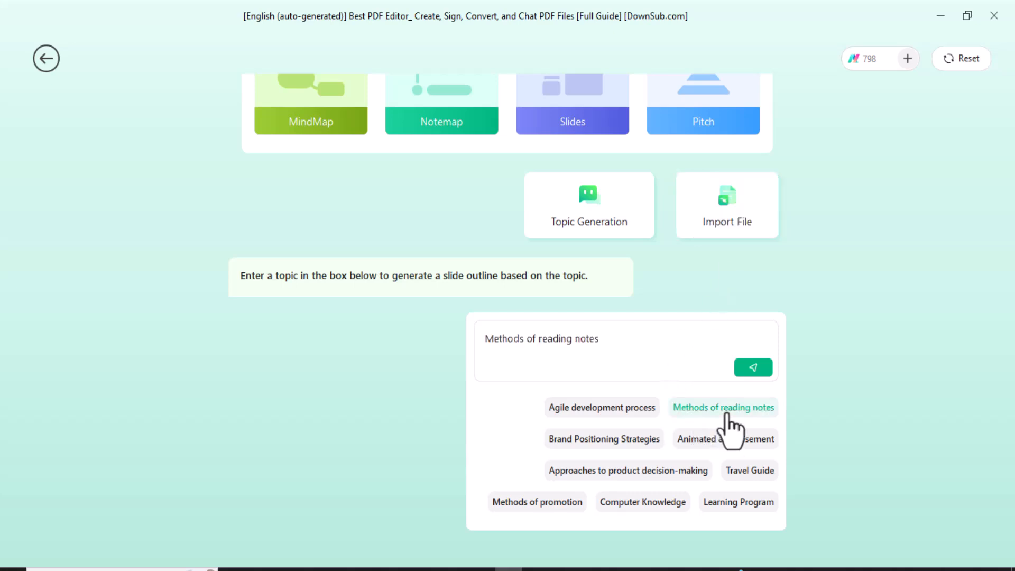
left_click(754, 367)
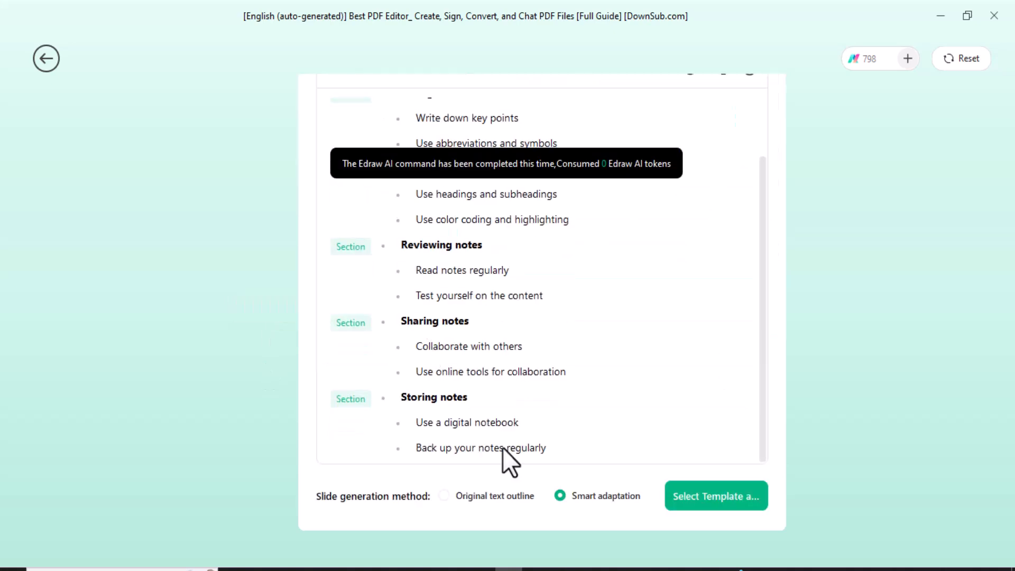
left_click(710, 502)
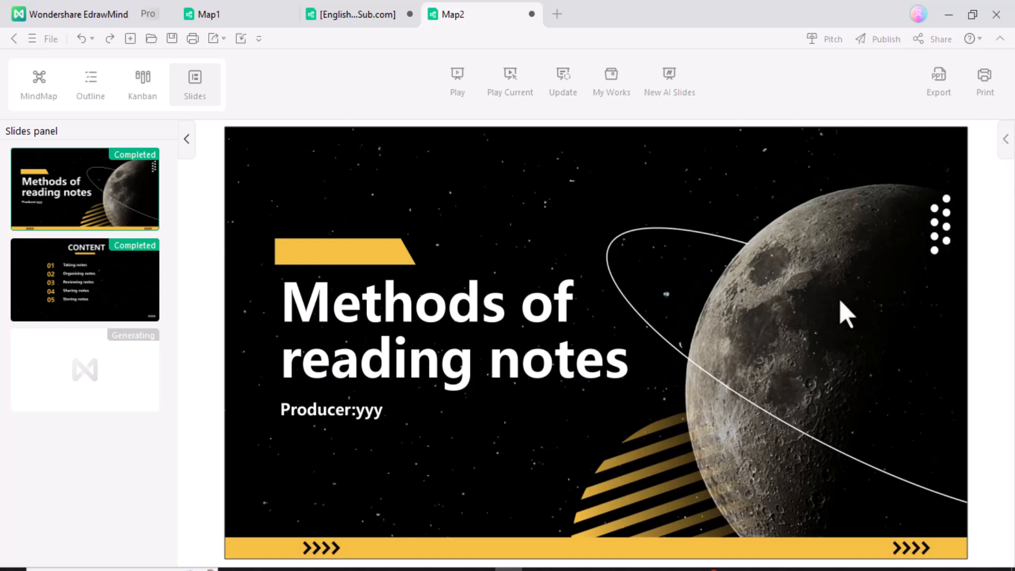
View the CONTENT, Taking notes and Organizing notes slides of the generated deck
left_click(115, 303)
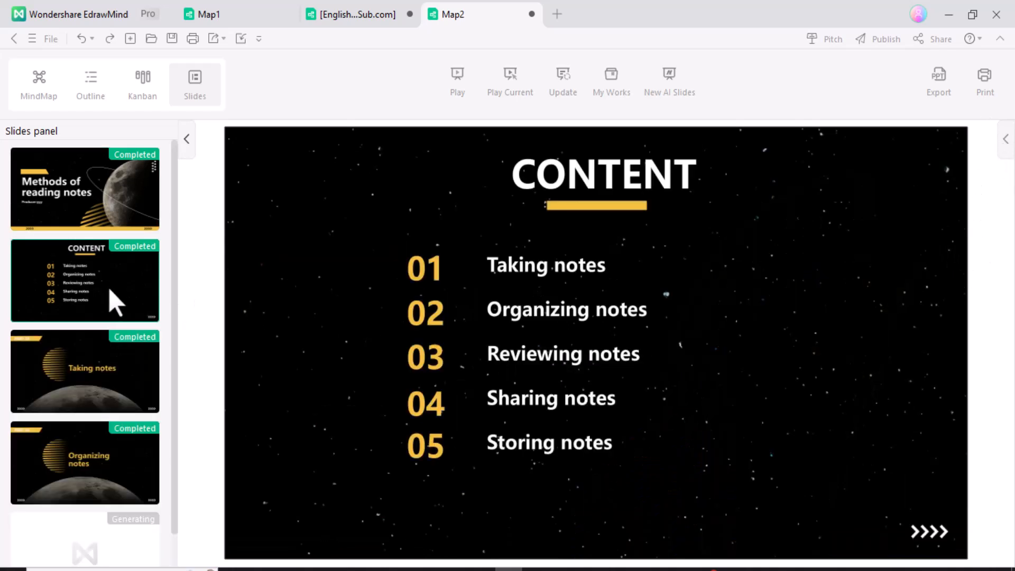
left_click(110, 368)
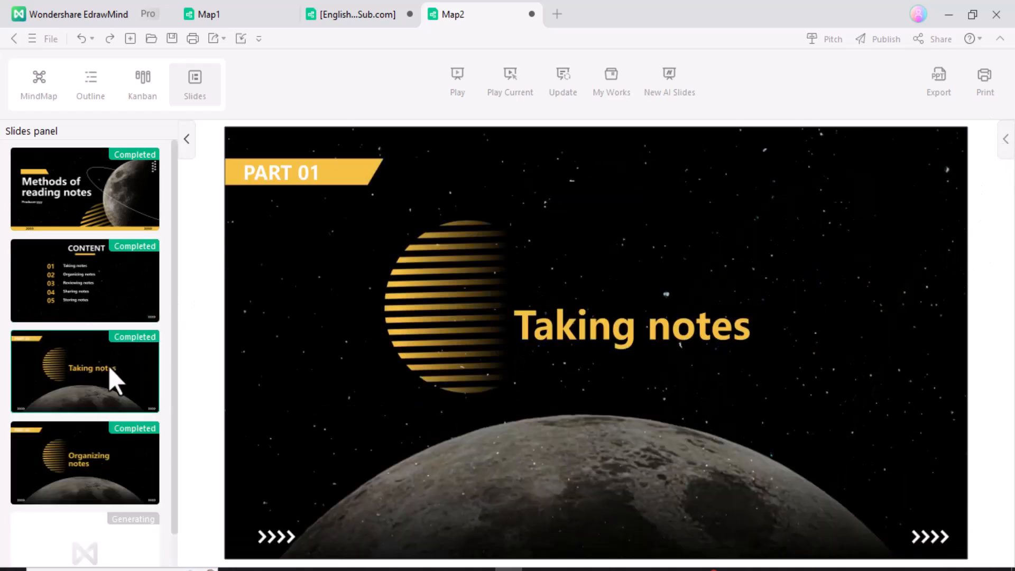
left_click(96, 441)
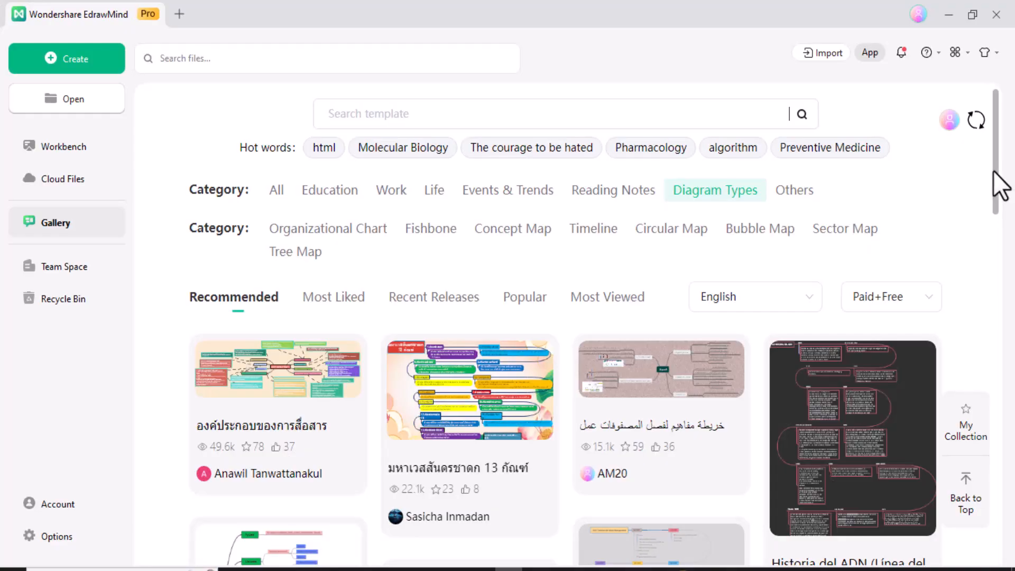
Scroll the Gallery templates, then filter by Concept Map, Organizational Chart, Fishbone and back to Concept Map
left_click_drag(992, 166, 963, 561)
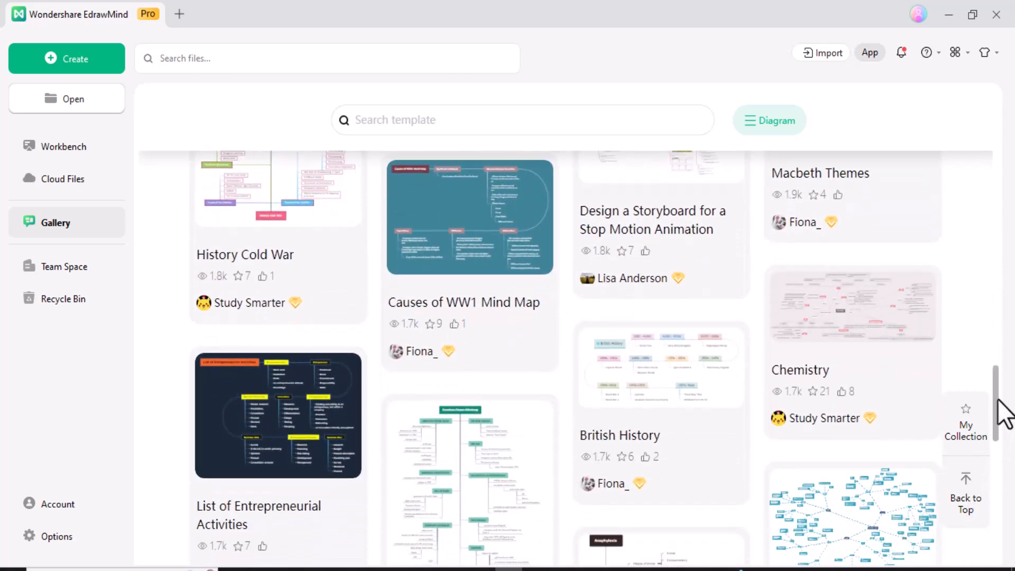
left_click_drag(997, 390, 995, 570)
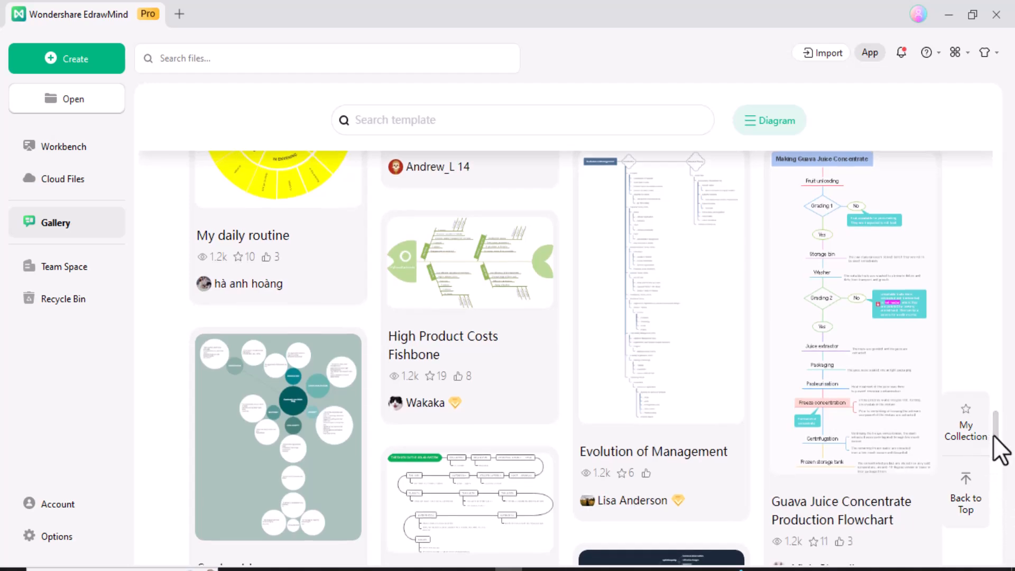
left_click_drag(999, 449, 1007, 256)
left_click_drag(1003, 162, 1004, 100)
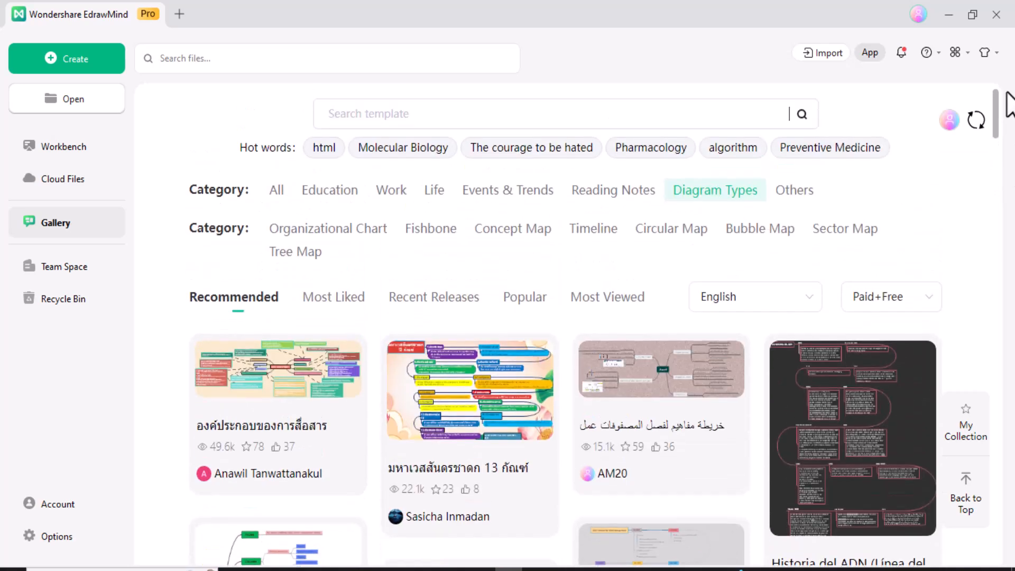
left_click(499, 232)
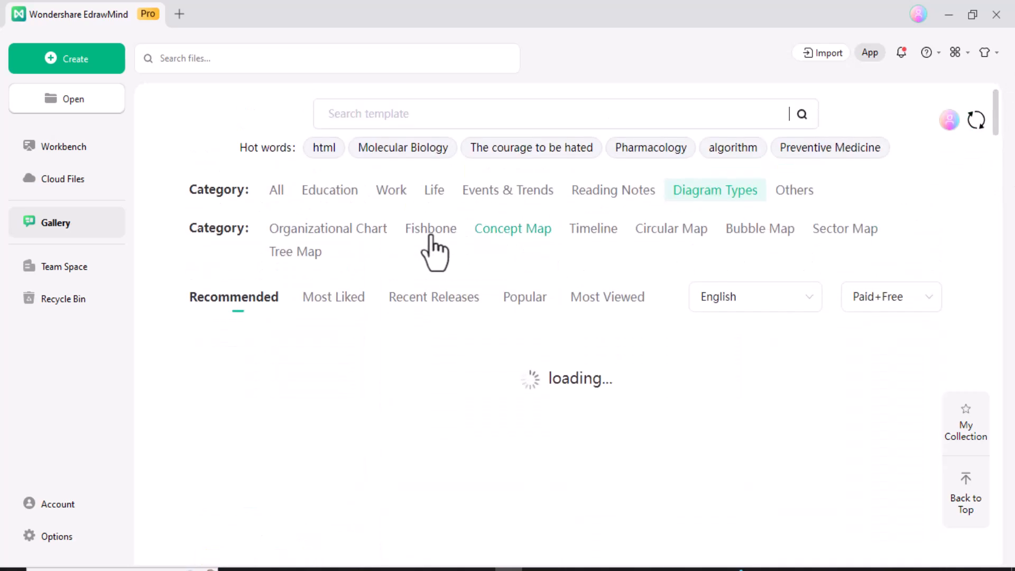
left_click(370, 236)
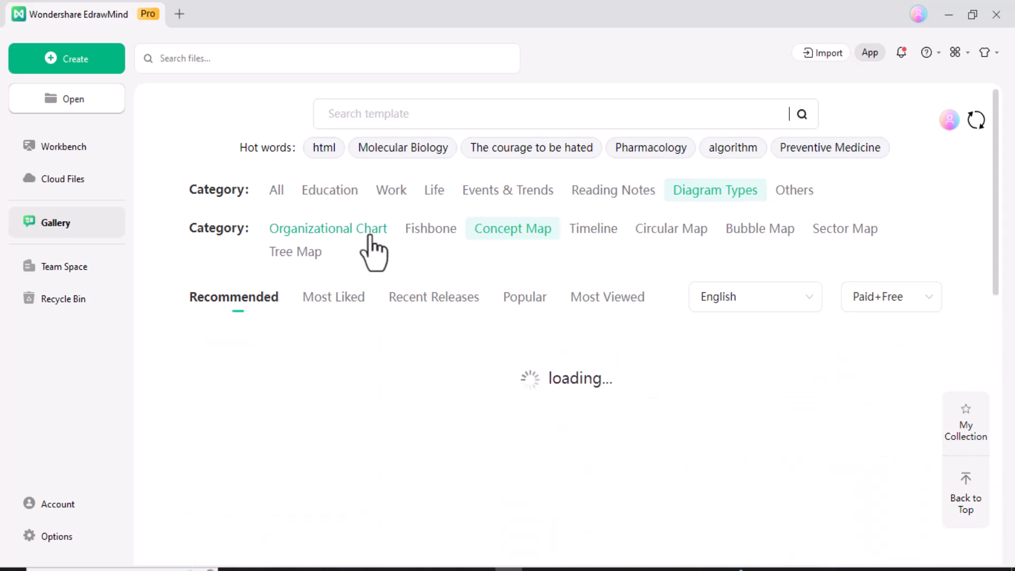
left_click(426, 233)
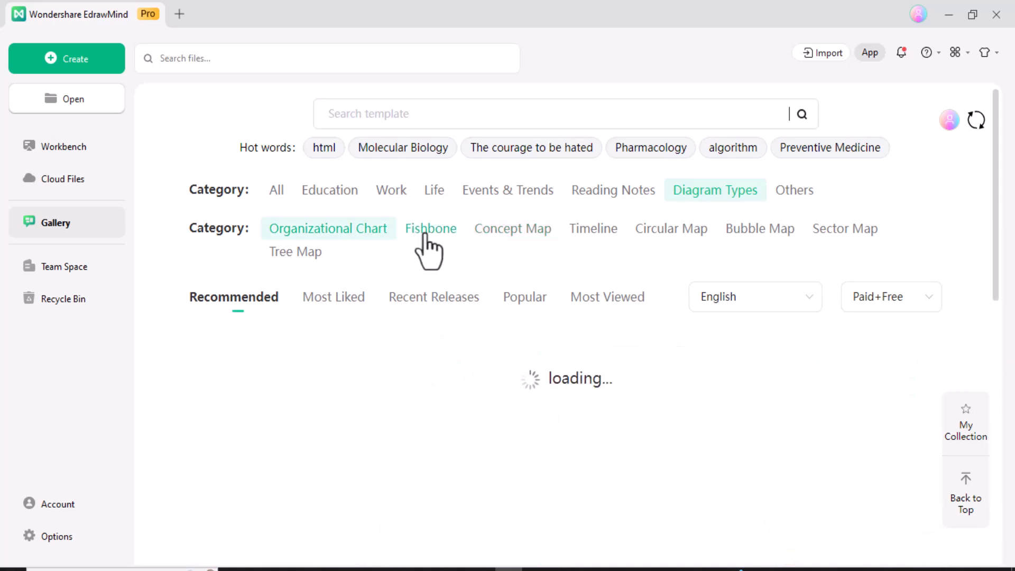
left_click(541, 243)
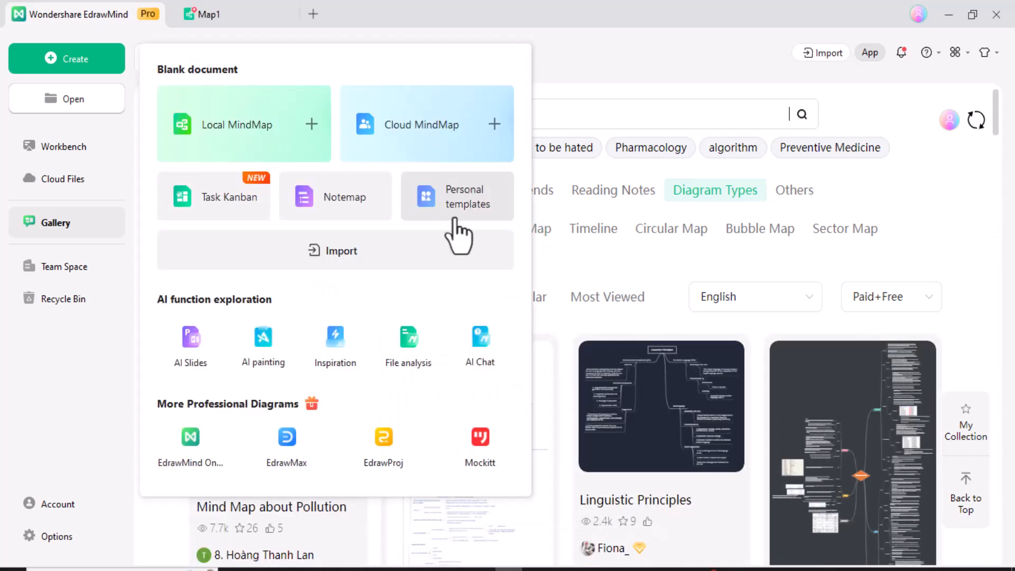
Import the Best PDF Editor subtitle text file from Downloads through Import > Select a document
left_click(347, 265)
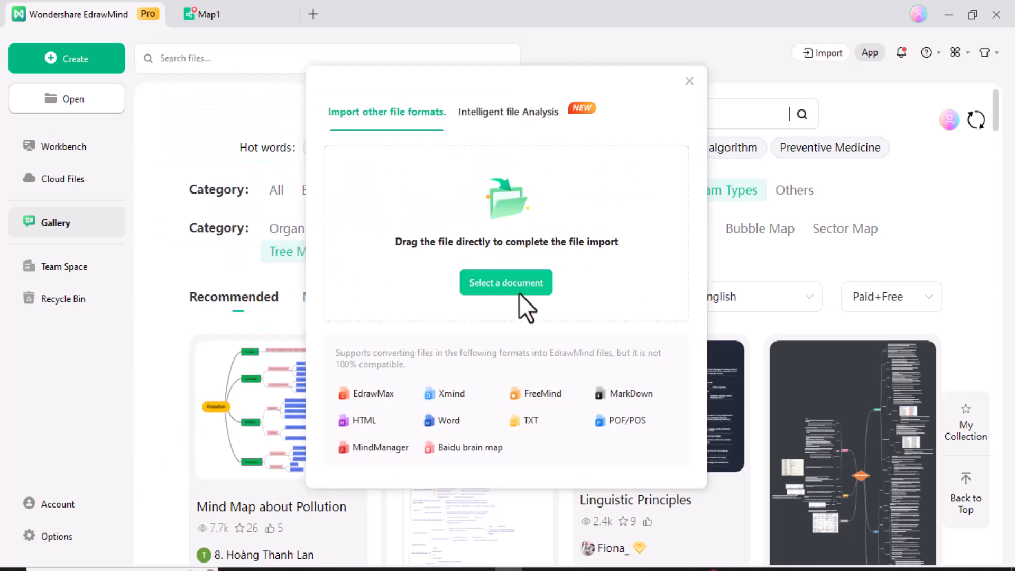
left_click(513, 280)
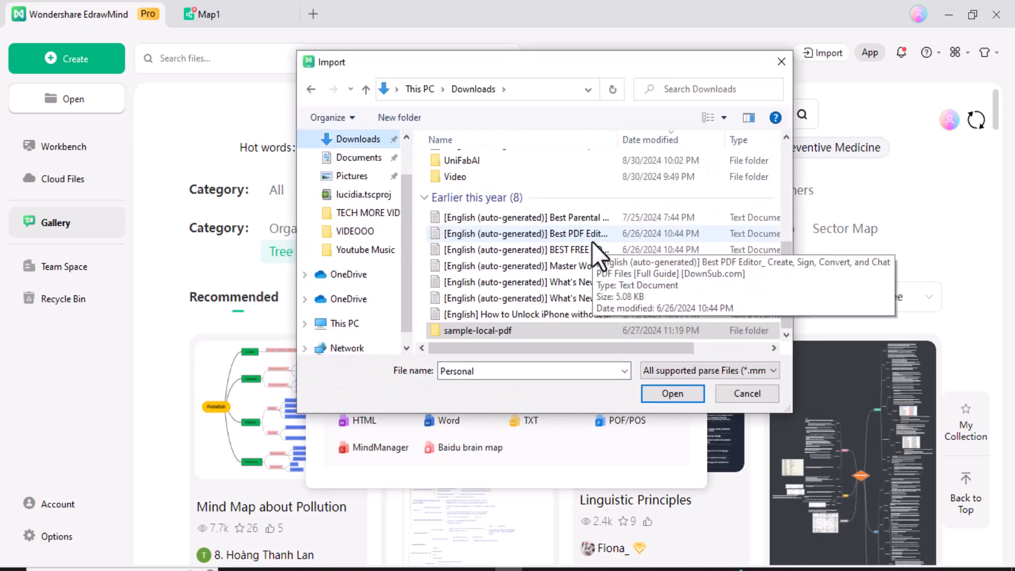
left_click(591, 241)
left_click(662, 396)
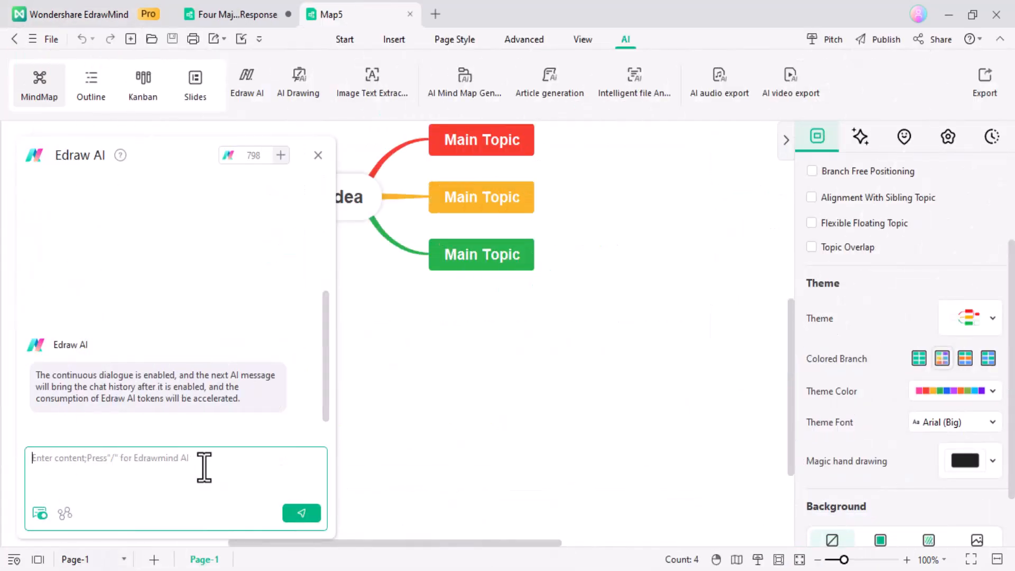
Send Edraw AI the prompt 'methods of email marketing'
type("methods of email marketing")
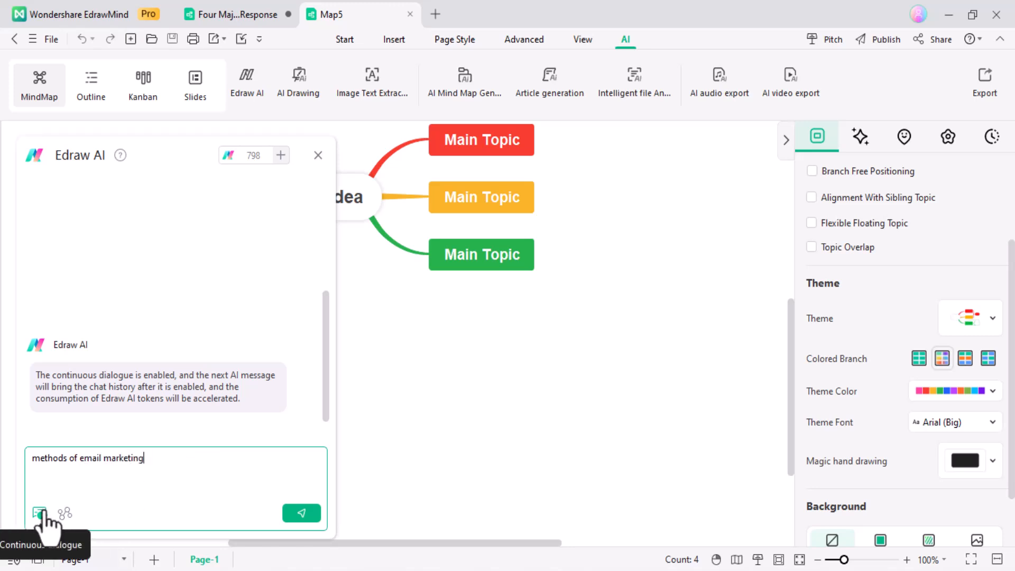
left_click(299, 512)
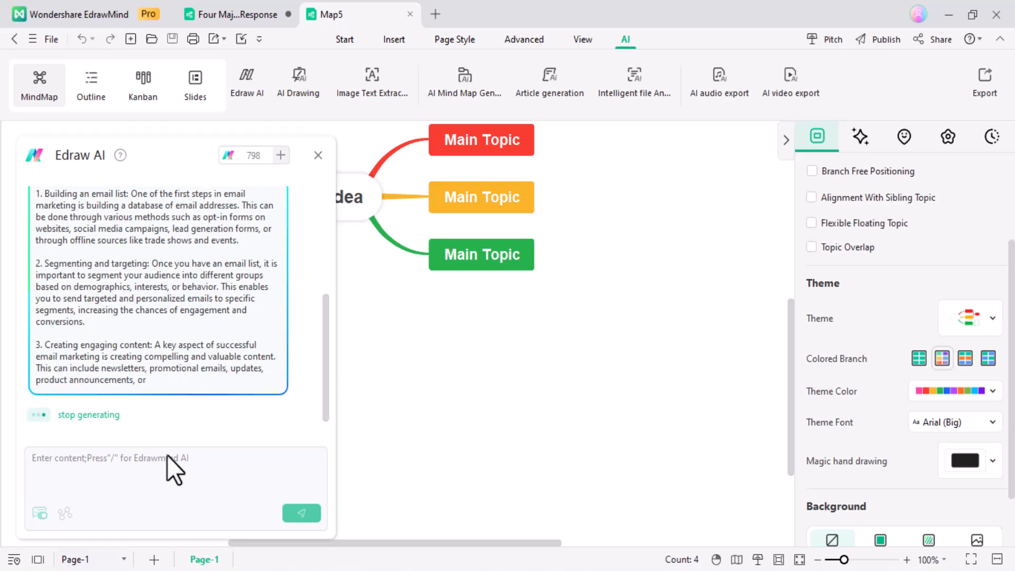
Generate an 'AI Analysis Report' mind map with AI Mind Map Generation and close the Edraw AI panel
left_click(442, 86)
type("report")
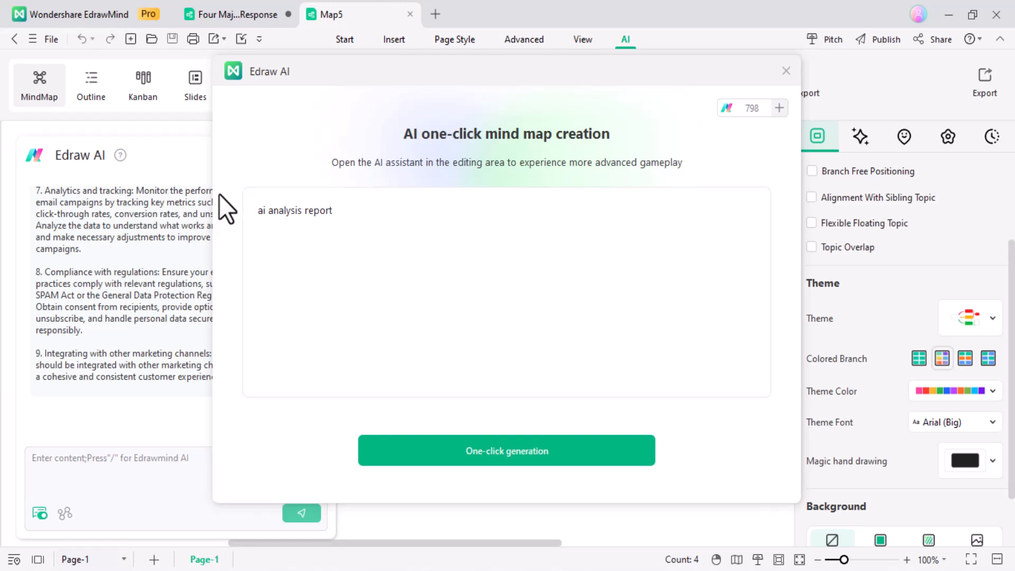
left_click(506, 458)
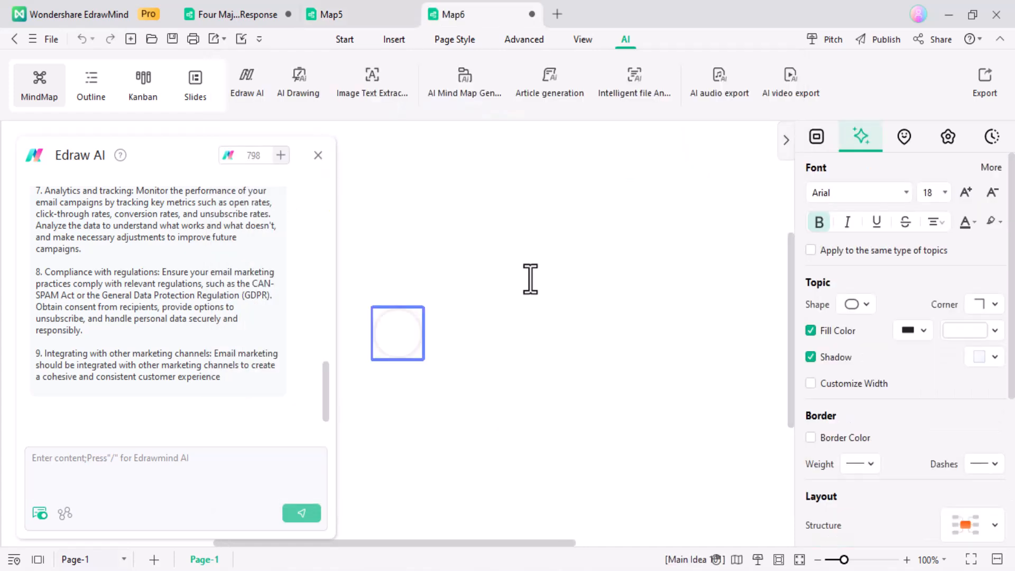
left_click(318, 154)
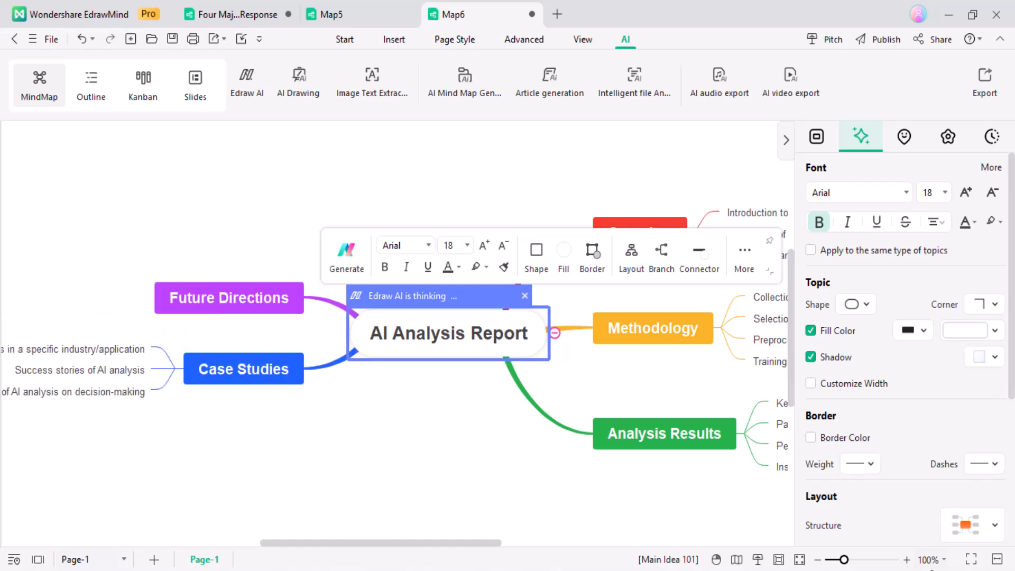
Zoom out to fit the whole map and select the Methodology topic
left_click(817, 558)
left_click(817, 558)
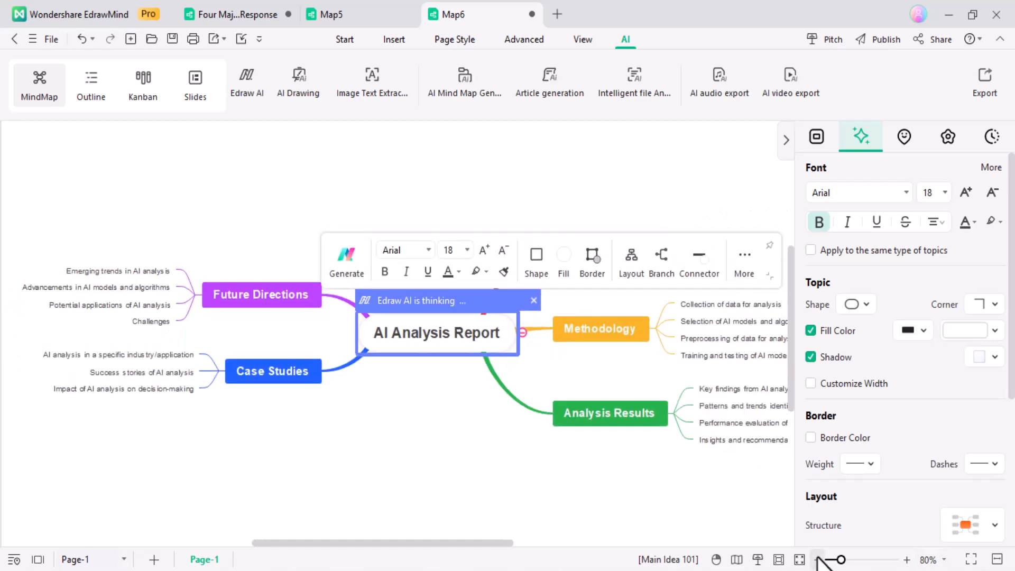
left_click(817, 559)
left_click(817, 559)
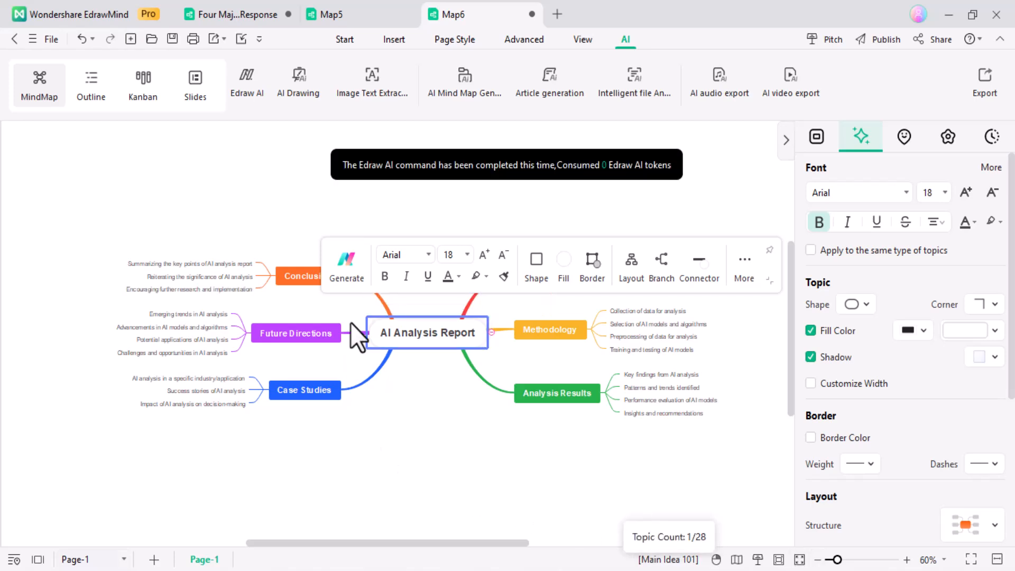
left_click(562, 334)
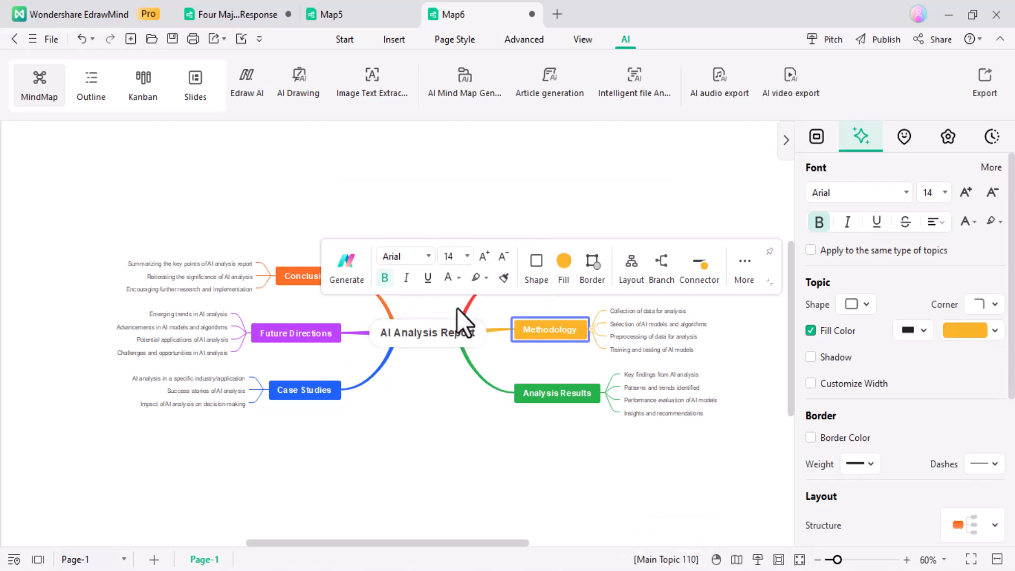
Make Methodology's connector and border red and switch its branch to a Tree Map layout
left_click(693, 261)
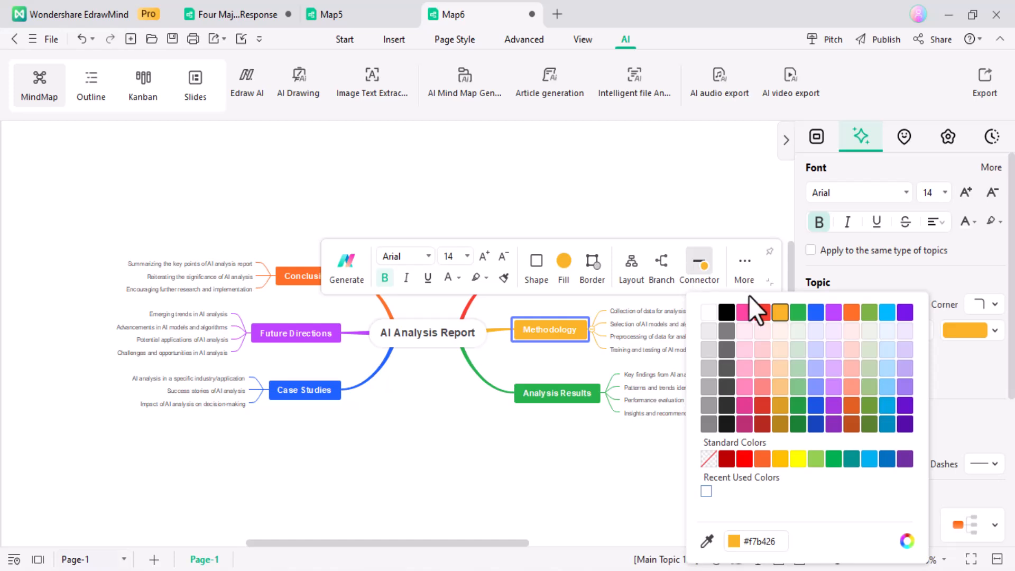
left_click(753, 311)
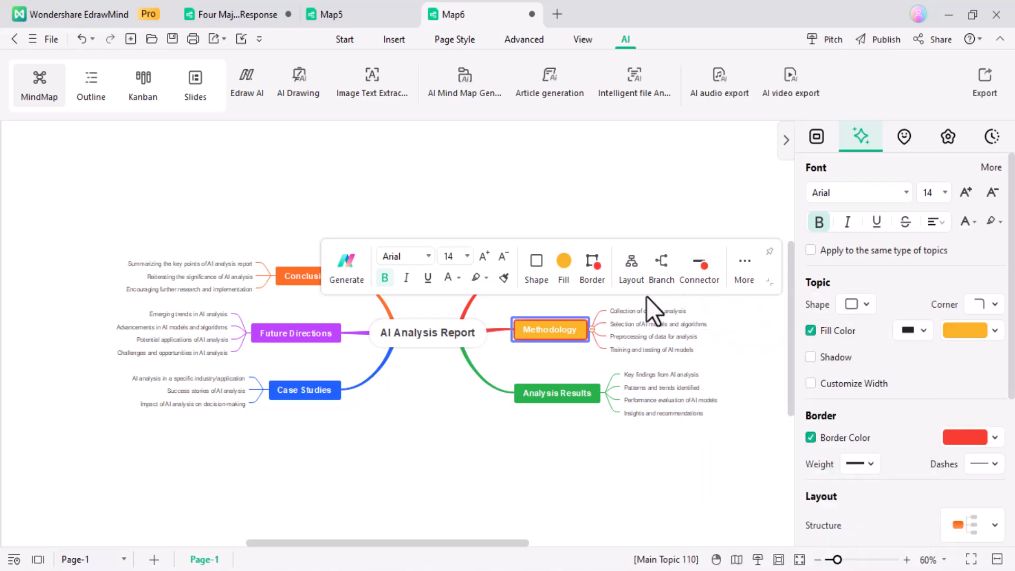
left_click(632, 267)
left_click(686, 315)
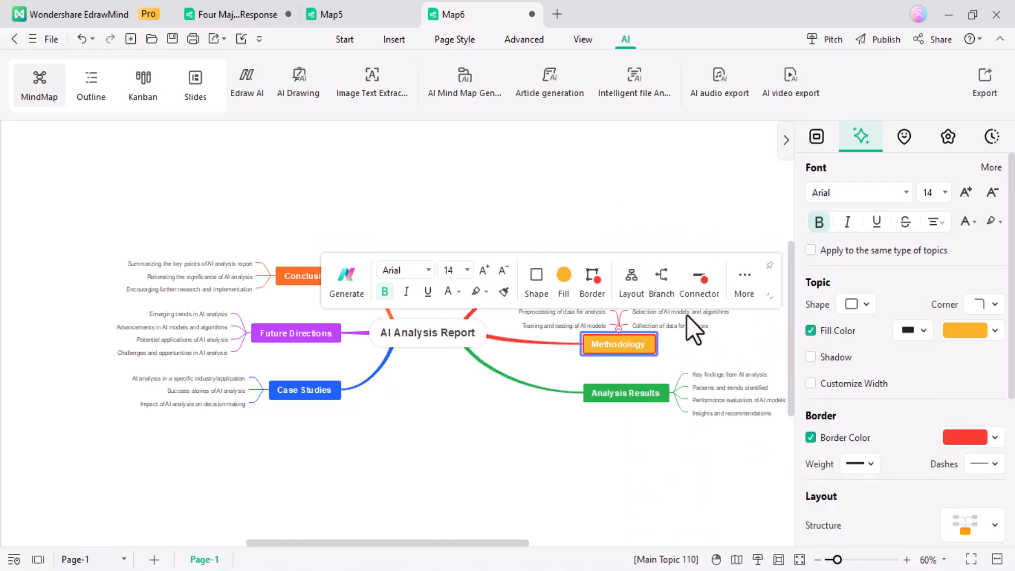
Select the central AI Analysis Report topic and apply a different layout to the whole map
left_click(318, 339)
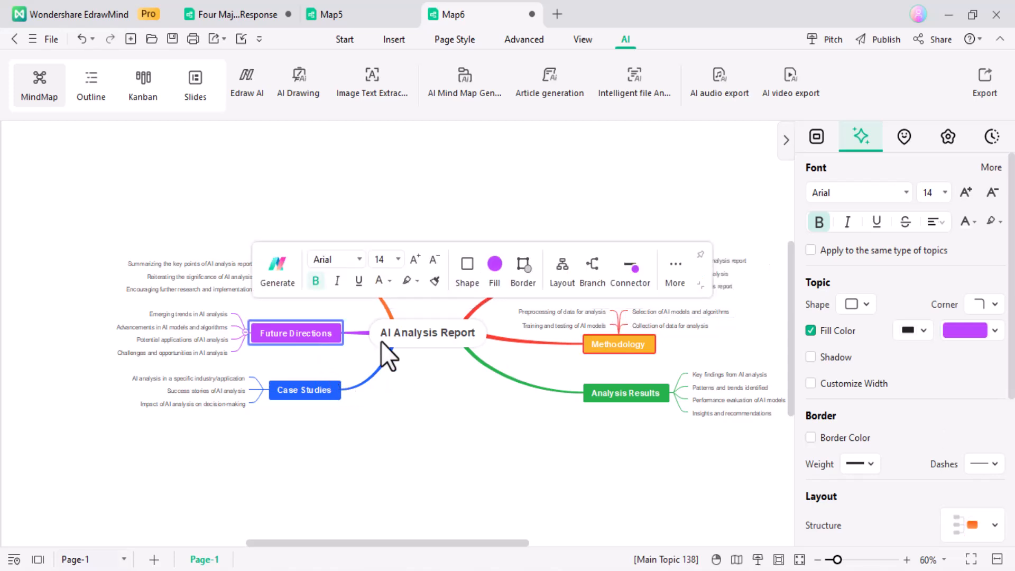
left_click(558, 276)
left_click(439, 332)
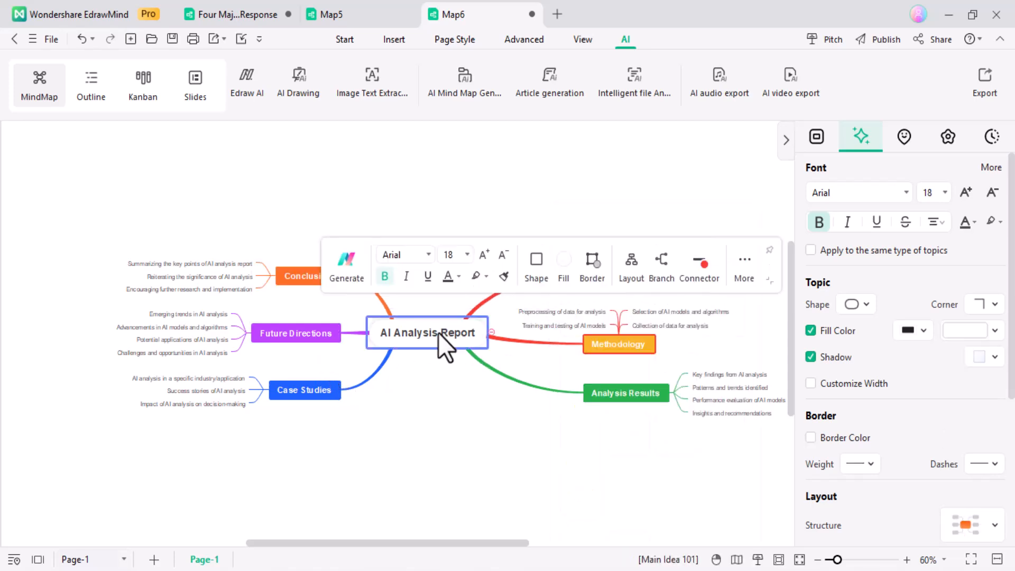
left_click(640, 276)
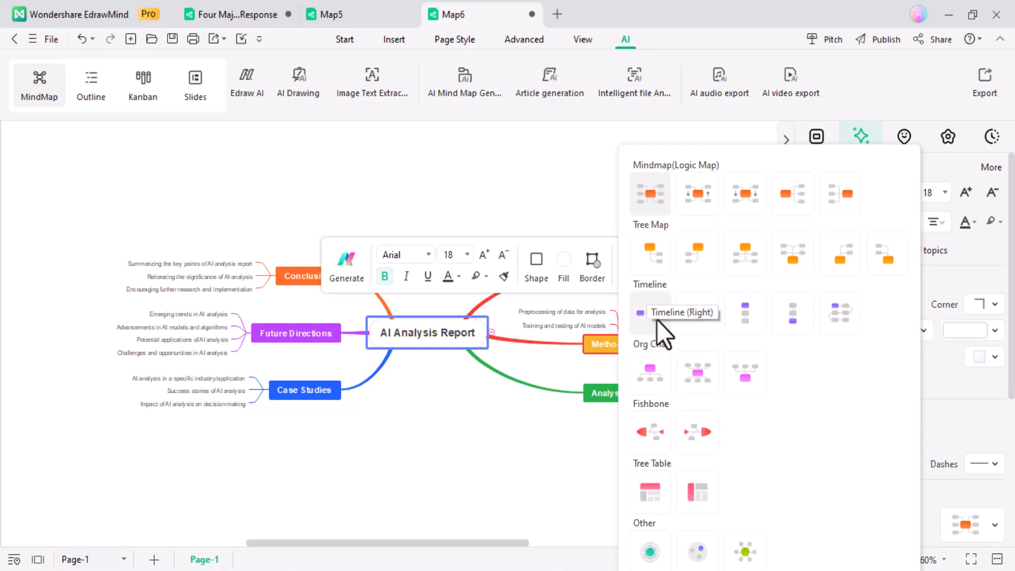
left_click(649, 365)
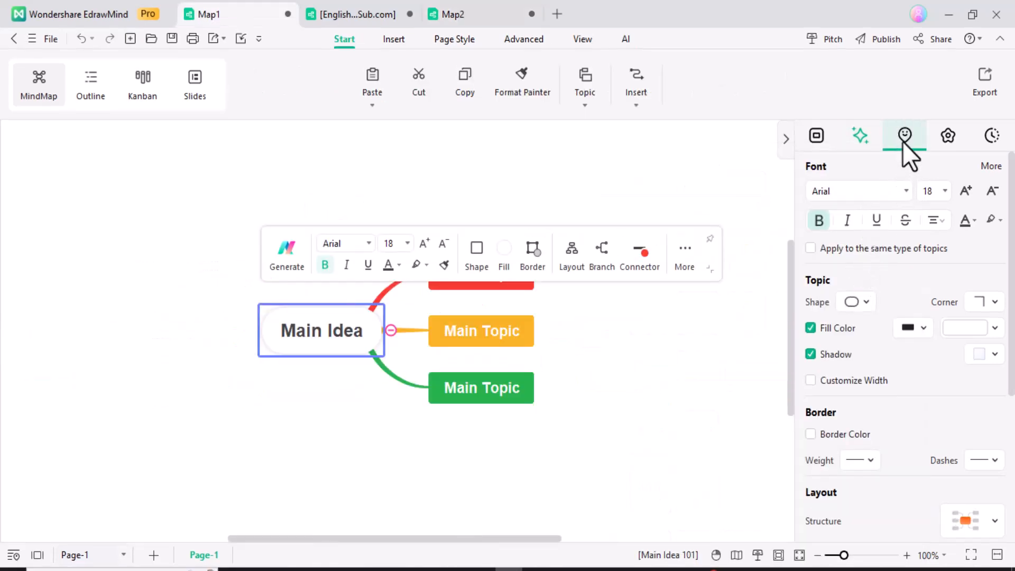
From the Symbol library, give the yellow Main Topic priority 2 and the green one priority 3
left_click(902, 141)
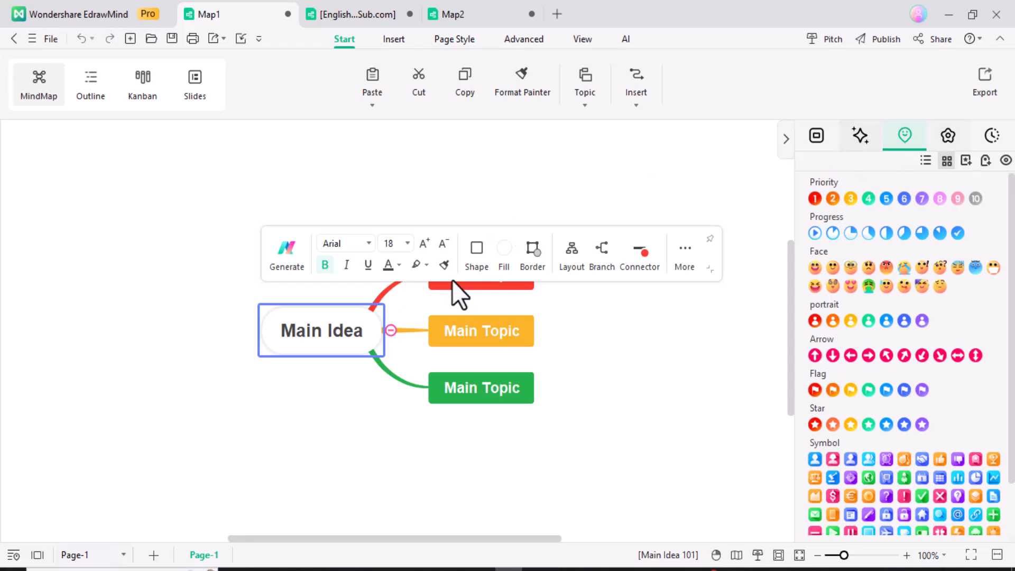
left_click(481, 285)
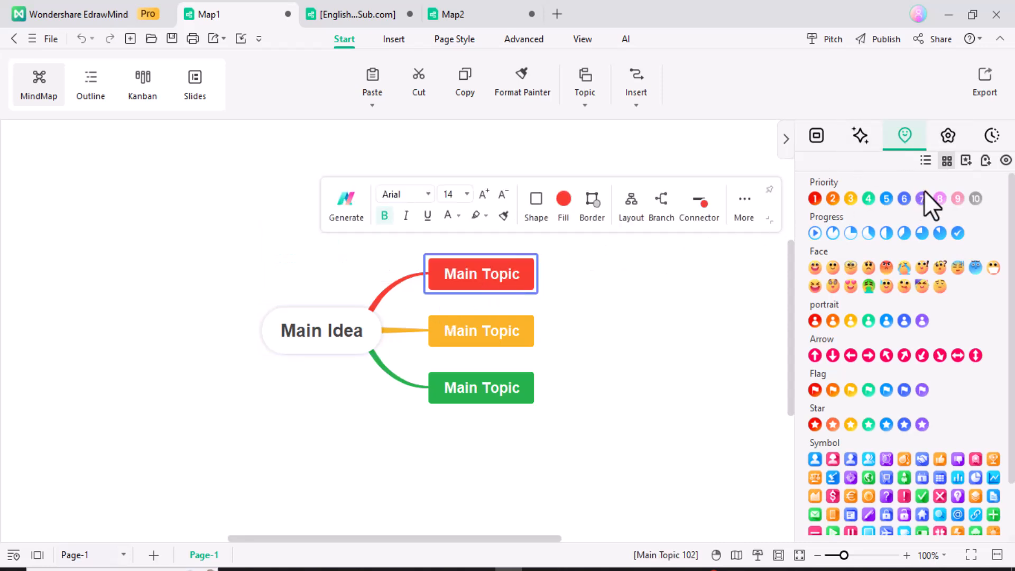
left_click(471, 330)
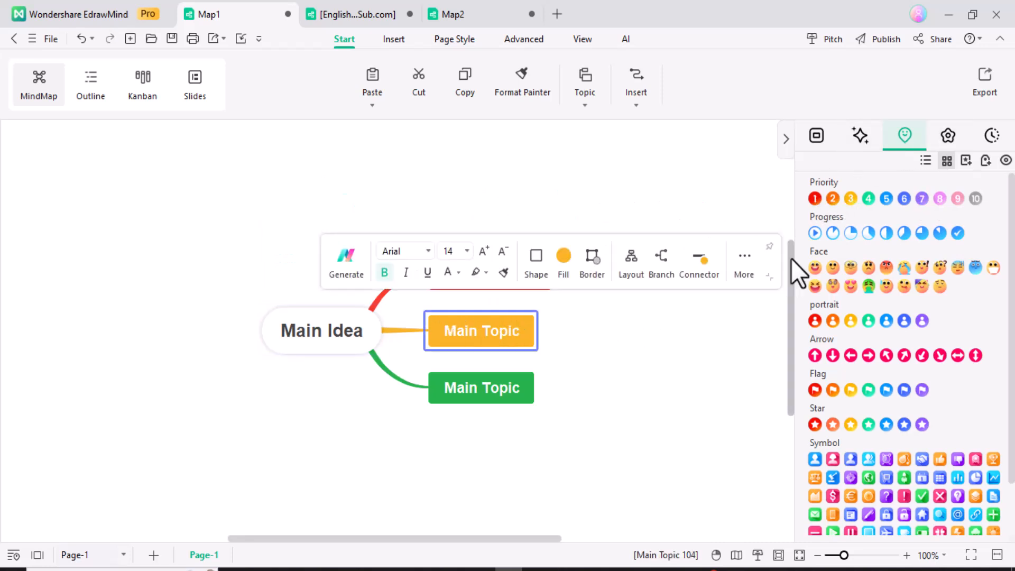
left_click(833, 198)
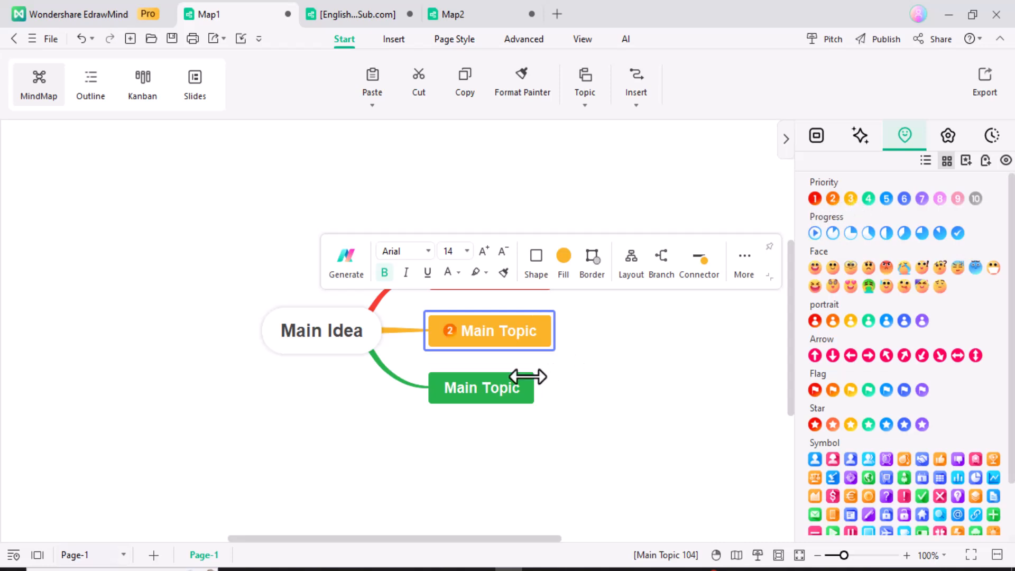
left_click(513, 391)
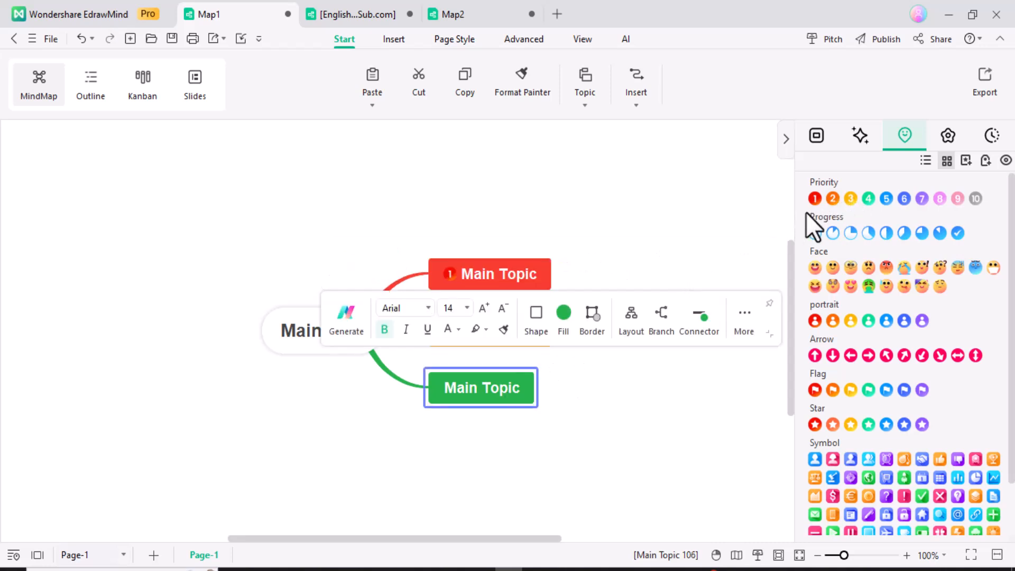
left_click(852, 197)
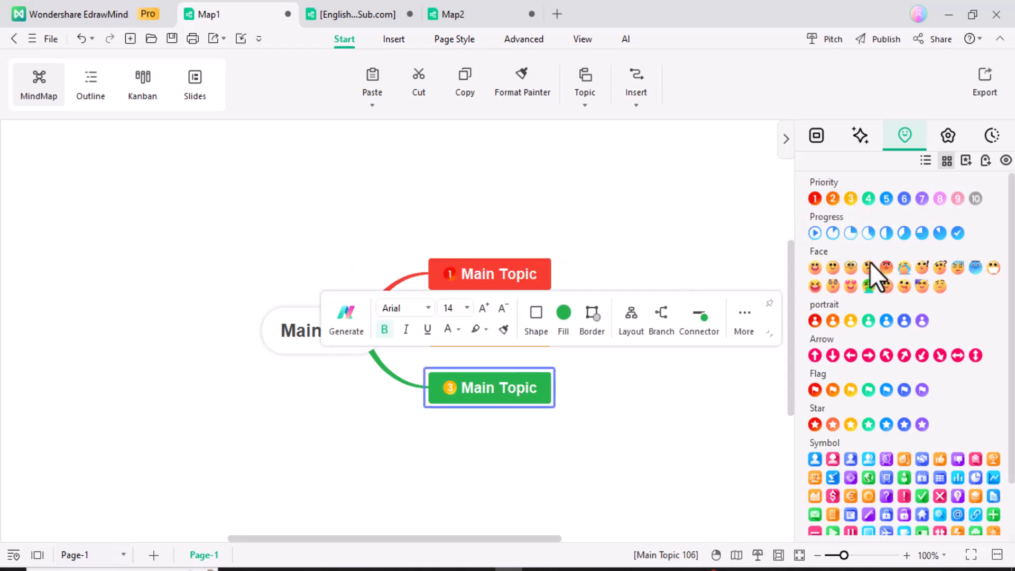
Add a smiley face and a portrait symbol to the Main Idea topic
left_click(291, 344)
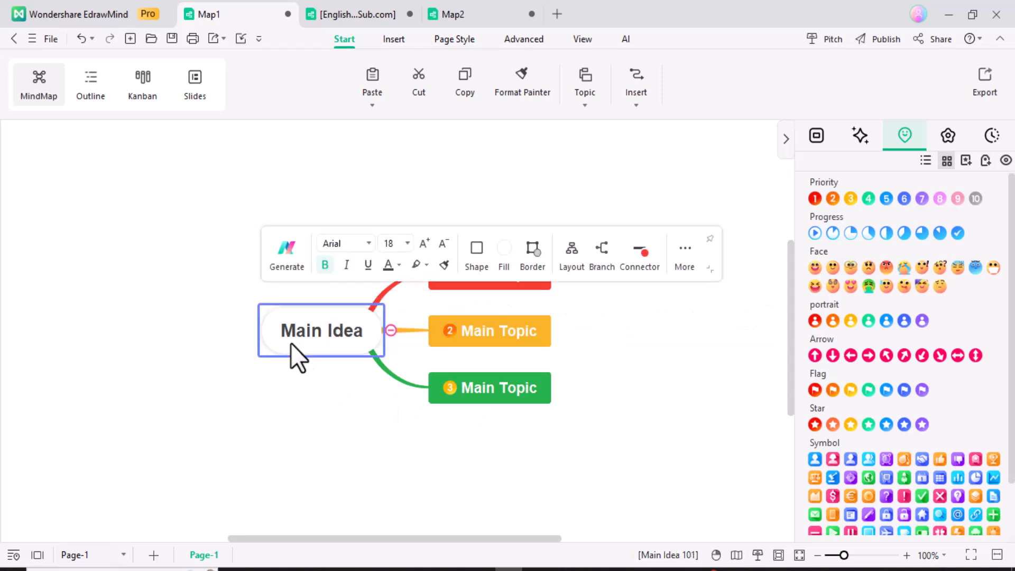
left_click(815, 268)
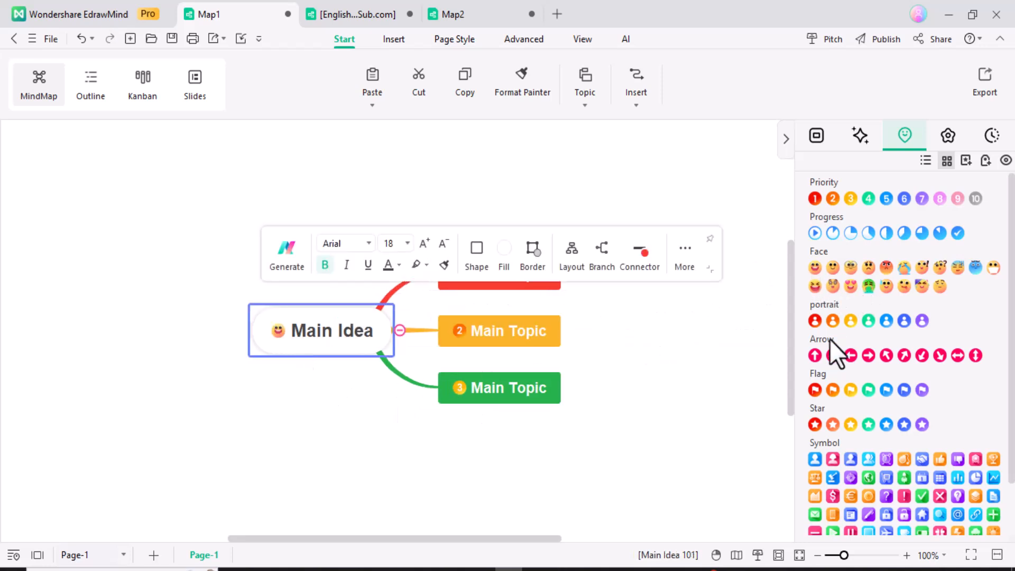
left_click(832, 458)
left_click(672, 447)
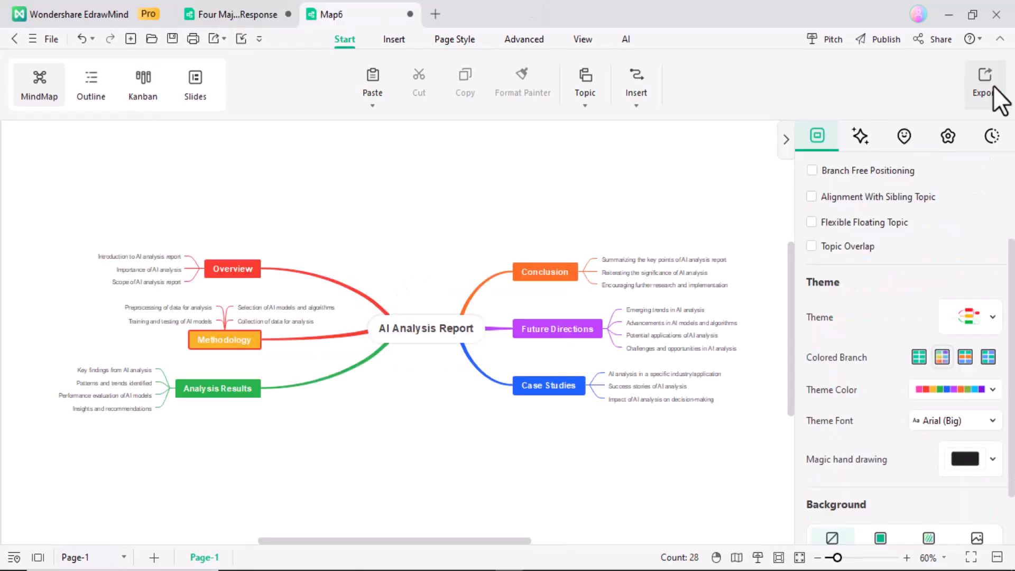
left_click(992, 87)
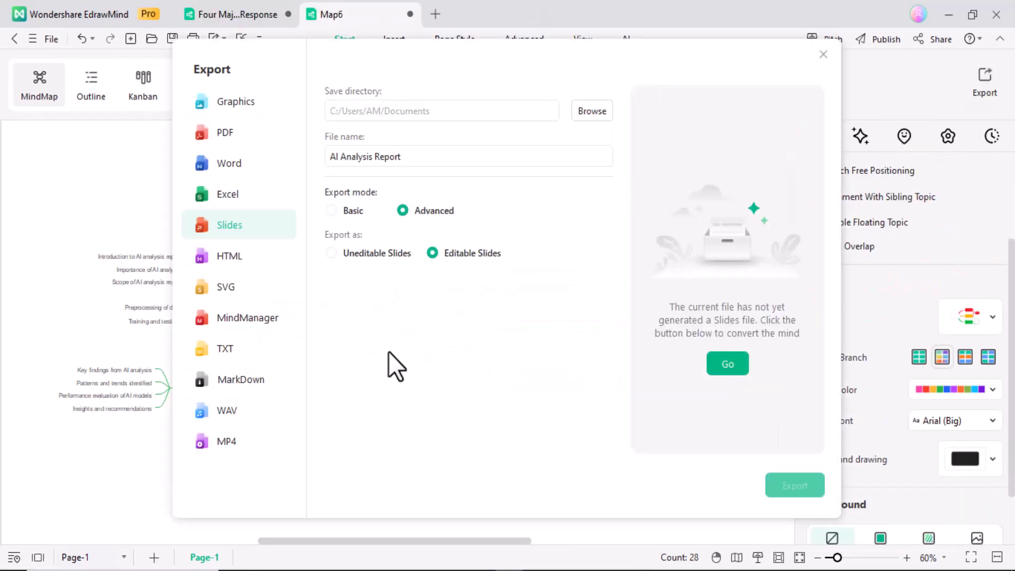
left_click(236, 102)
left_click(261, 139)
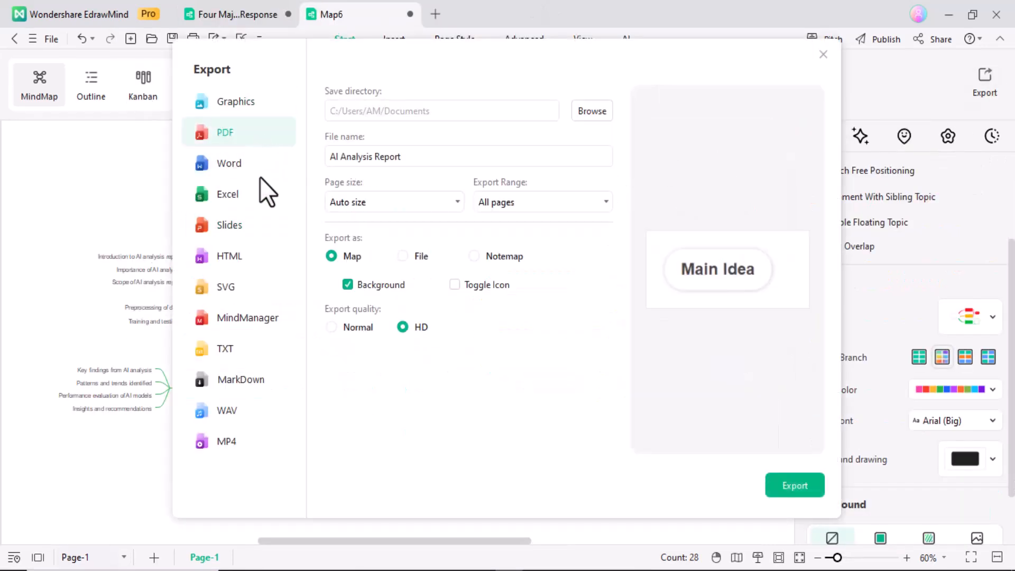
left_click(258, 164)
left_click(254, 225)
left_click(250, 257)
left_click(252, 288)
left_click(255, 317)
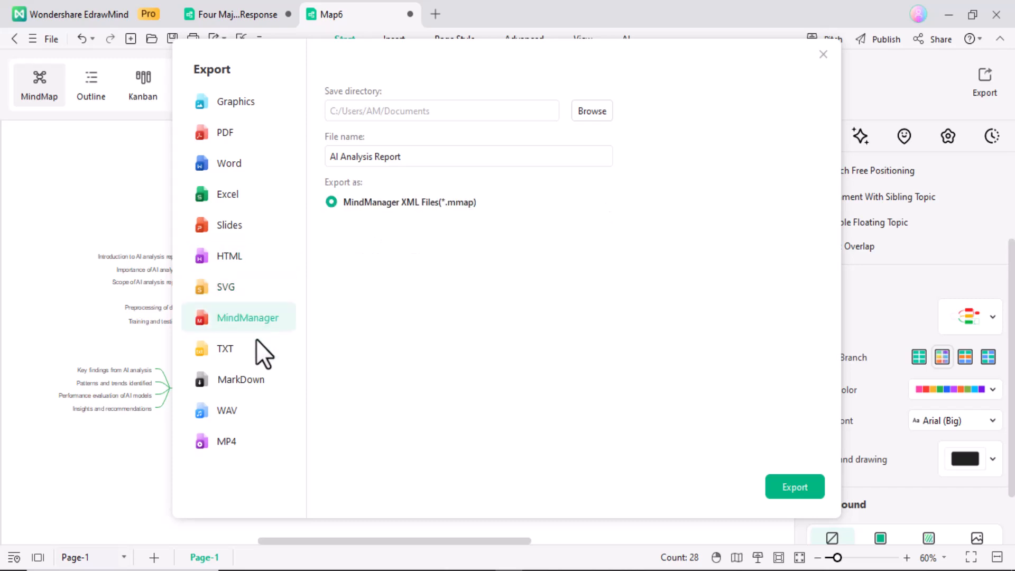
left_click(248, 349)
left_click(244, 379)
left_click(242, 411)
left_click(243, 440)
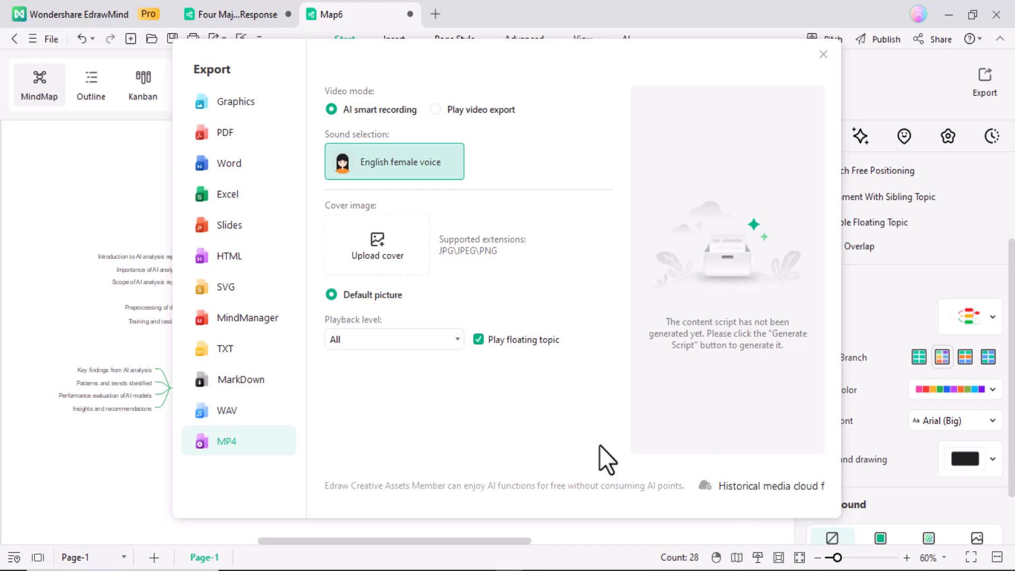
left_click(786, 492)
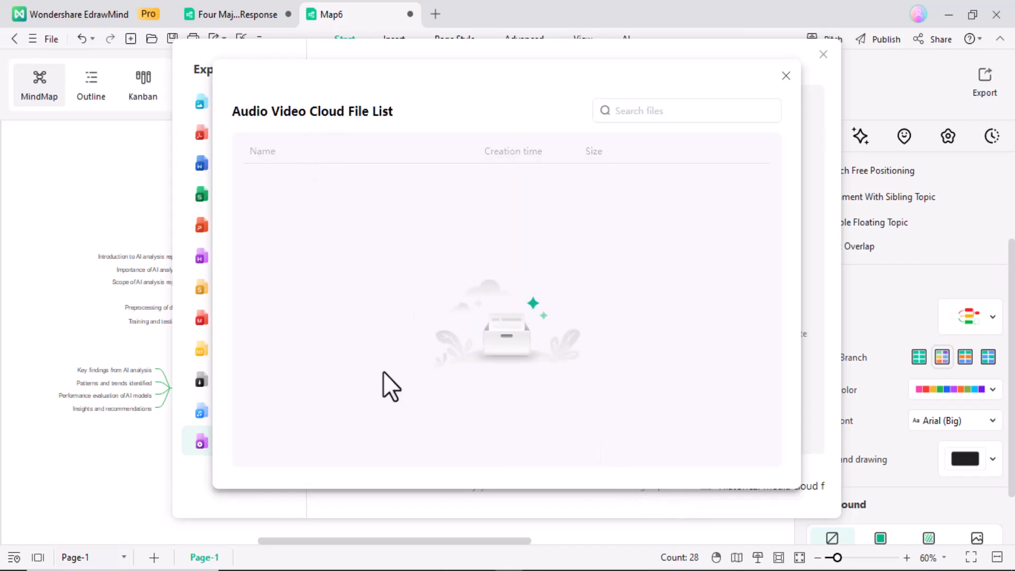
left_click(786, 76)
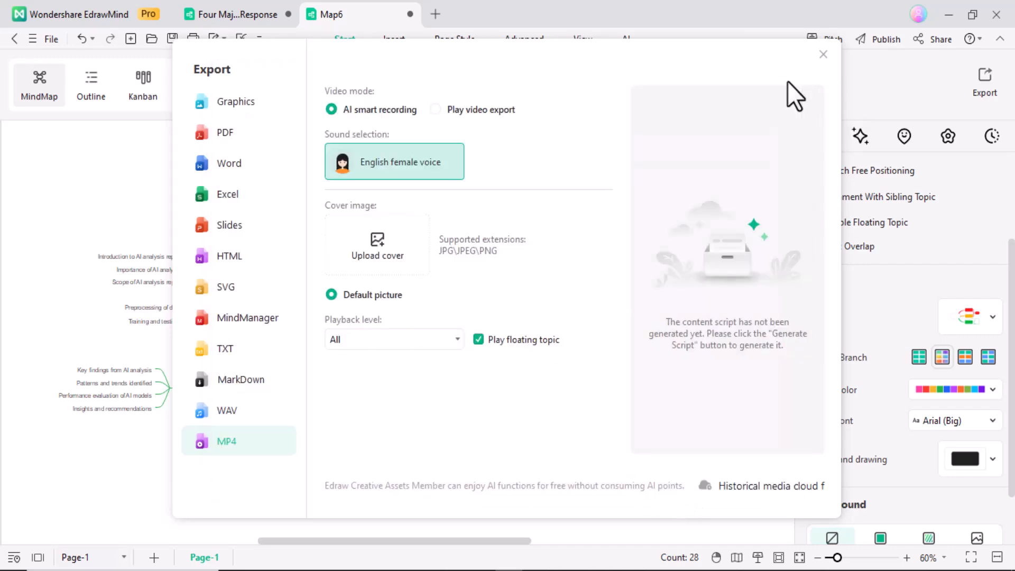
left_click(831, 57)
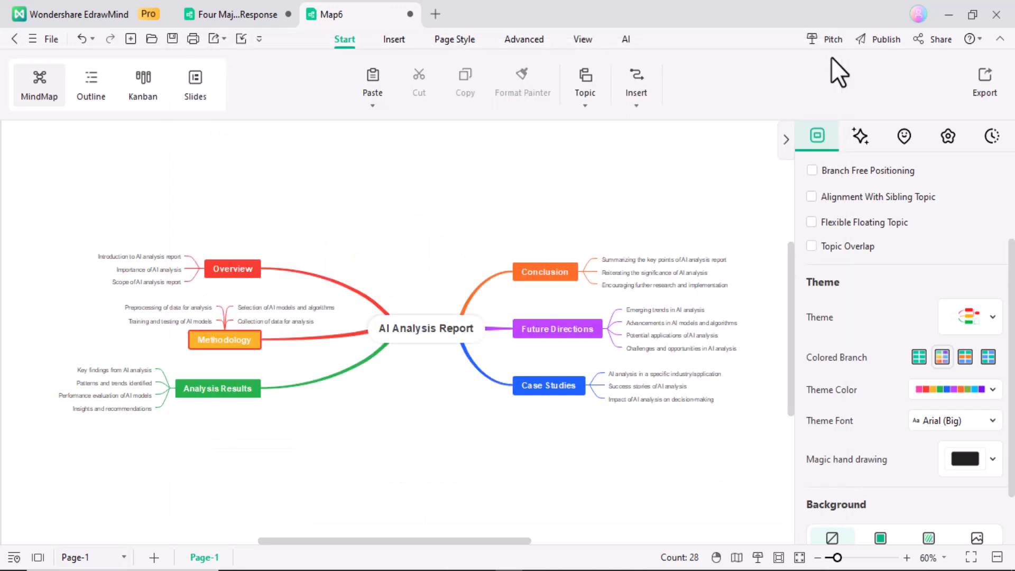
Reopen Export and browse the Graphics, PDF, Excel, Slides, SVG, MindManager, TXT, MarkDown and MP4 settings
left_click(28, 38)
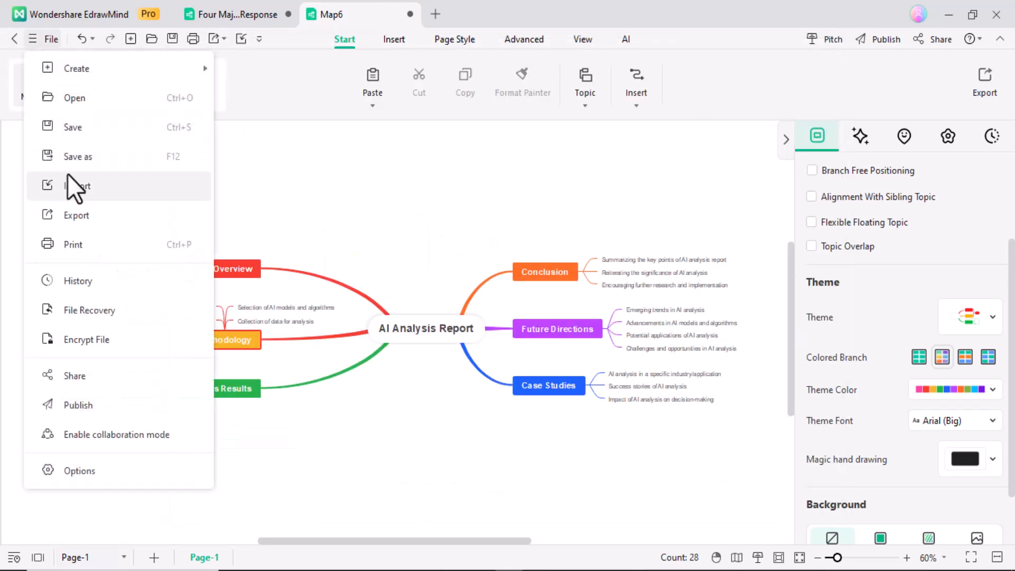
left_click(74, 188)
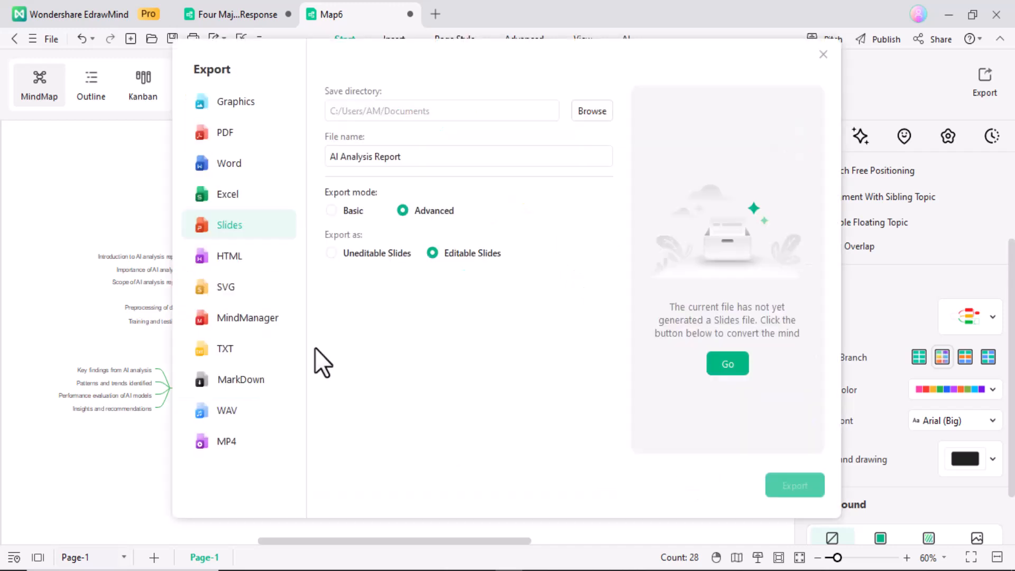
left_click(261, 106)
left_click(261, 135)
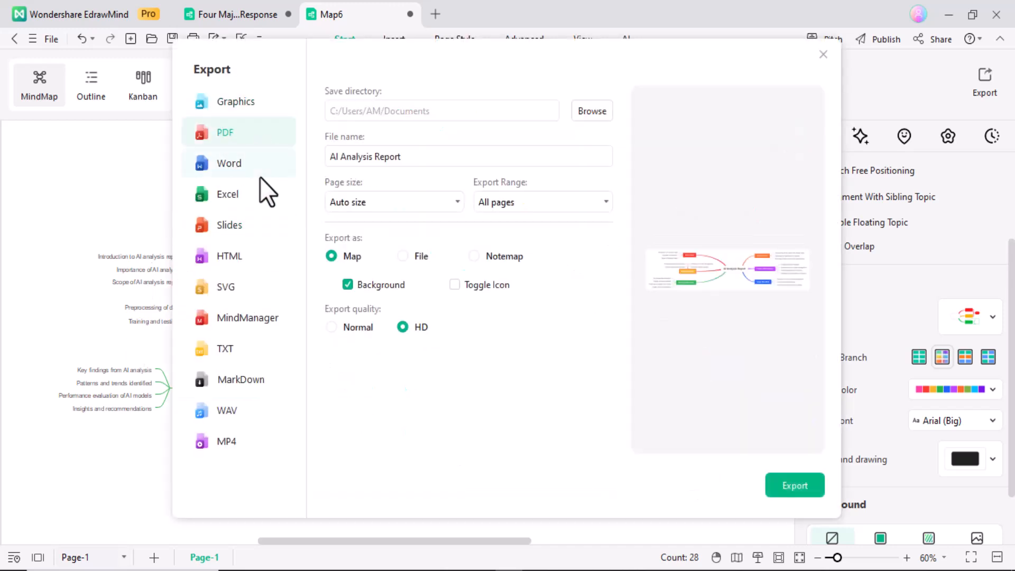
left_click(257, 192)
left_click(253, 225)
left_click(252, 287)
left_click(255, 319)
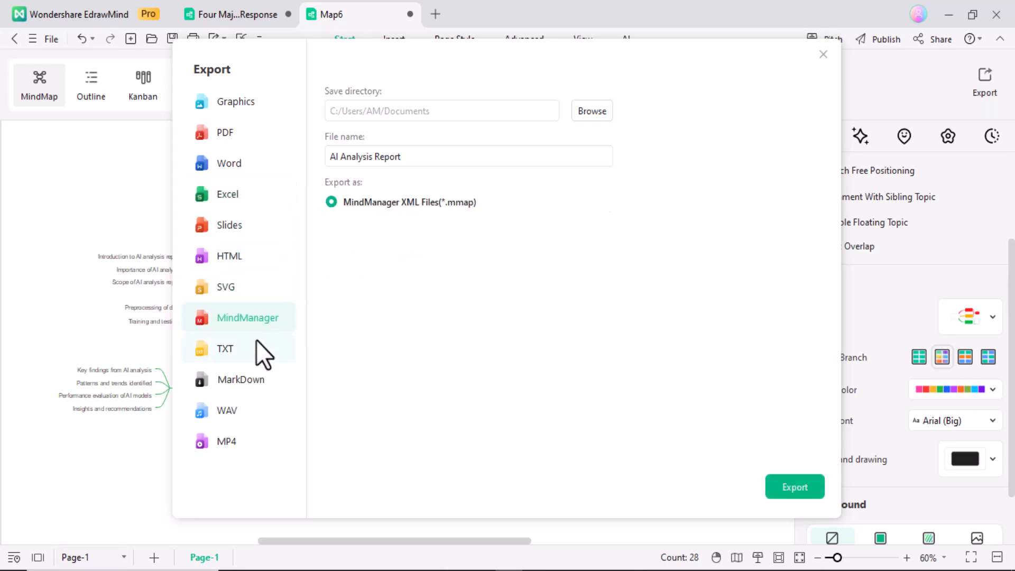
left_click(249, 349)
left_click(243, 380)
left_click(243, 442)
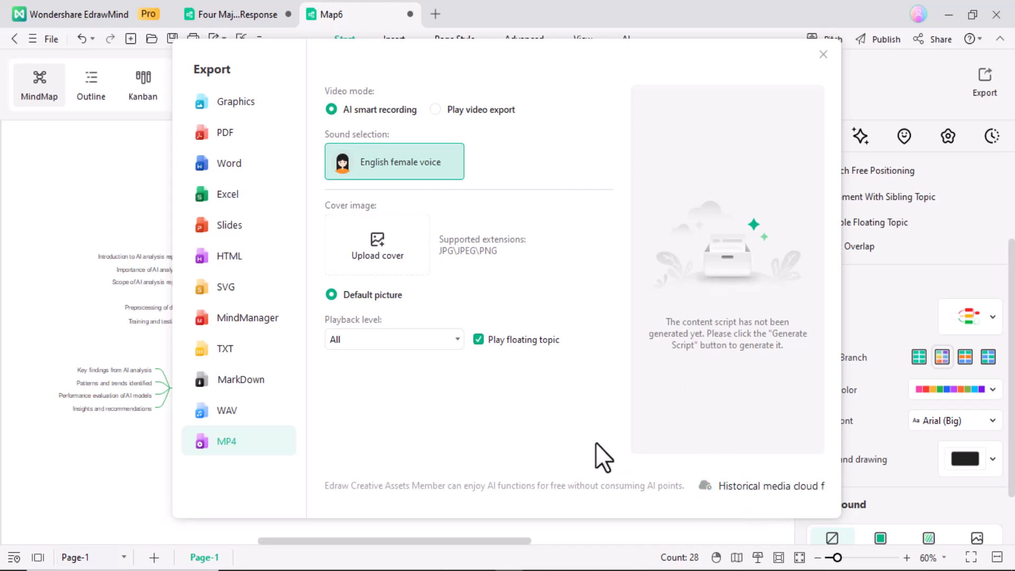
Check the empty cloud list of past media exports, then close the Export dialog
left_click(788, 491)
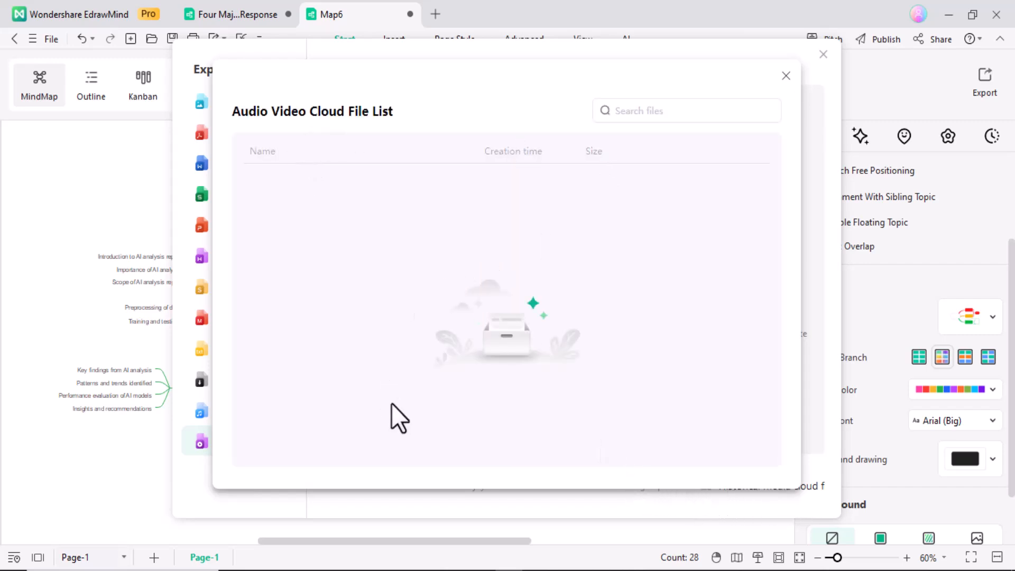
left_click(786, 75)
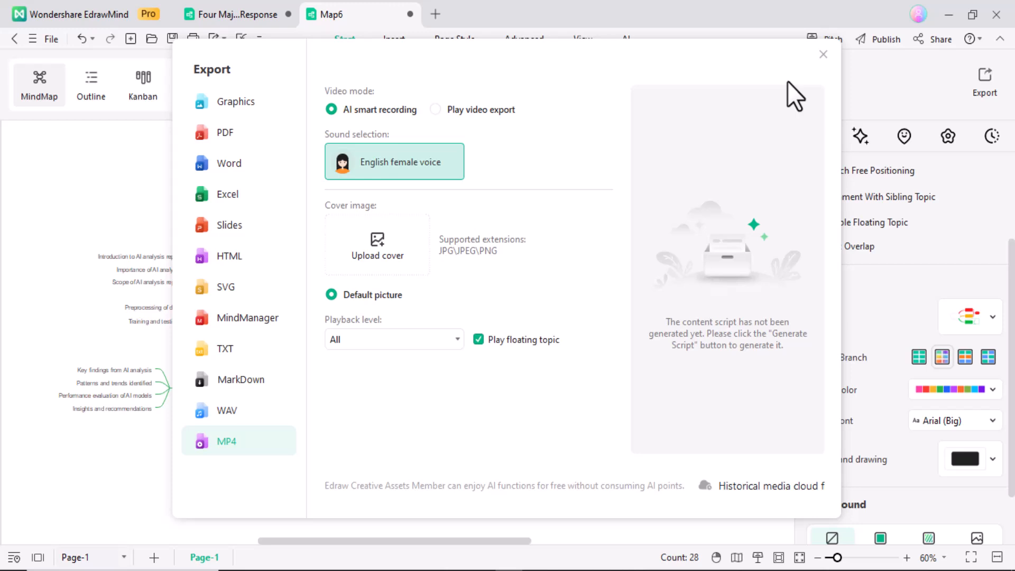
left_click(829, 56)
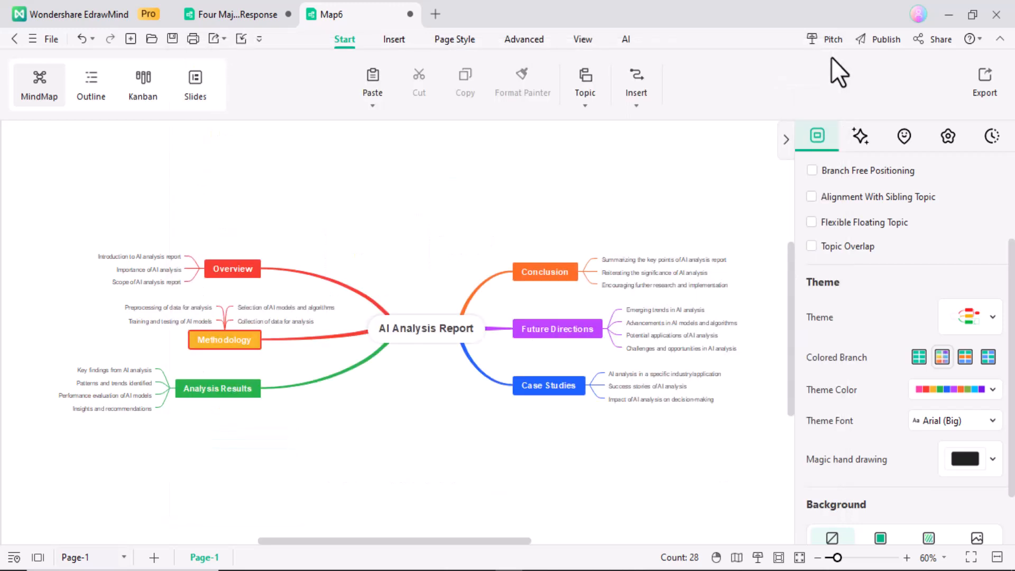
Review the Public, Share as image and Cooperation sharing options, then close sharing and go home
left_click(29, 39)
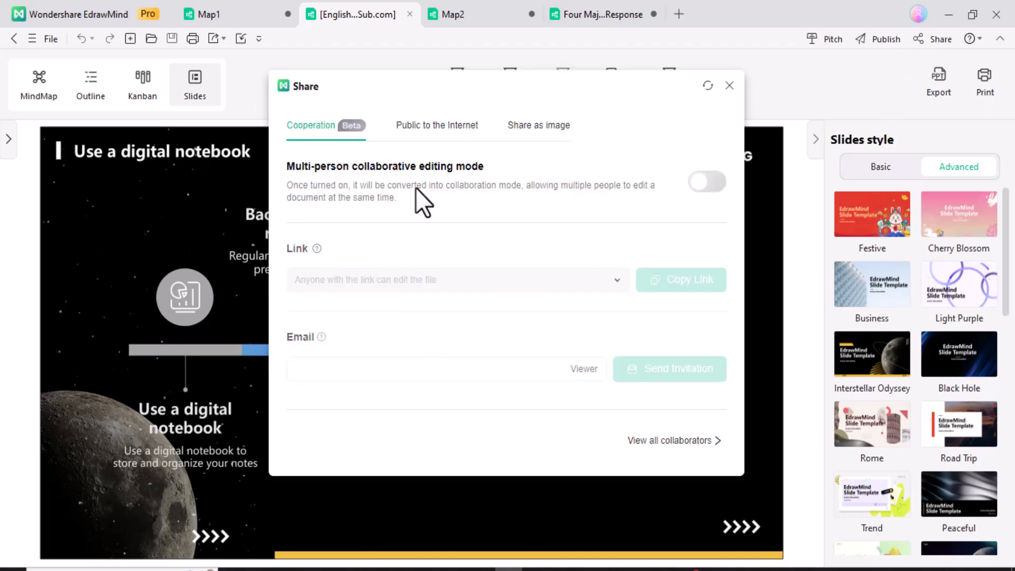
left_click(434, 132)
left_click(541, 131)
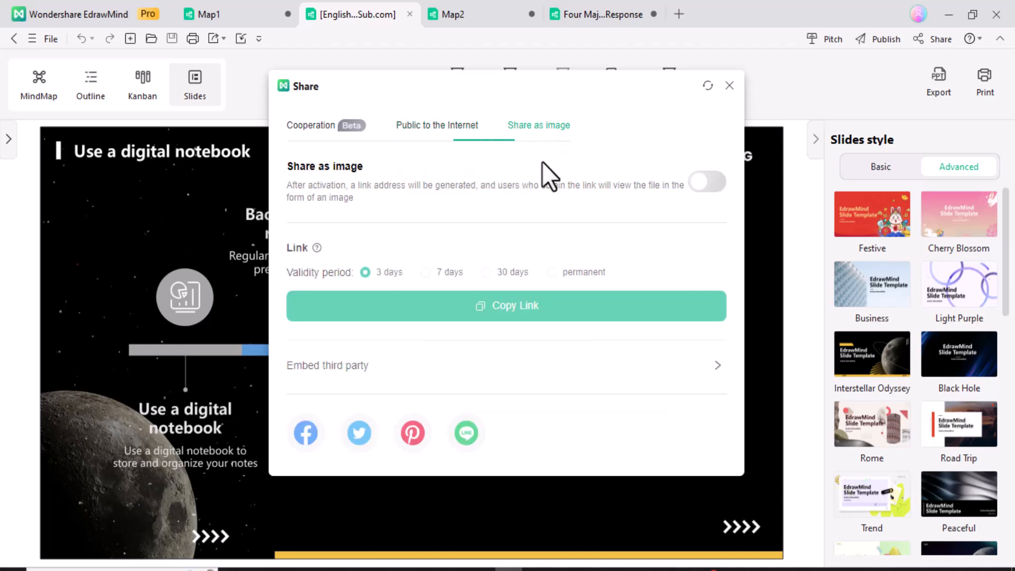
left_click(313, 130)
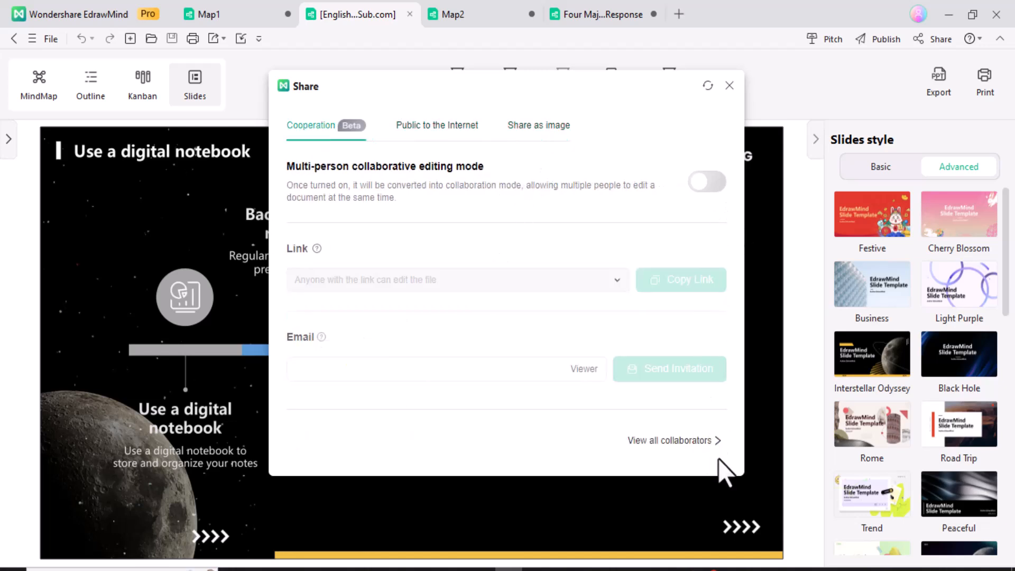
left_click(735, 90)
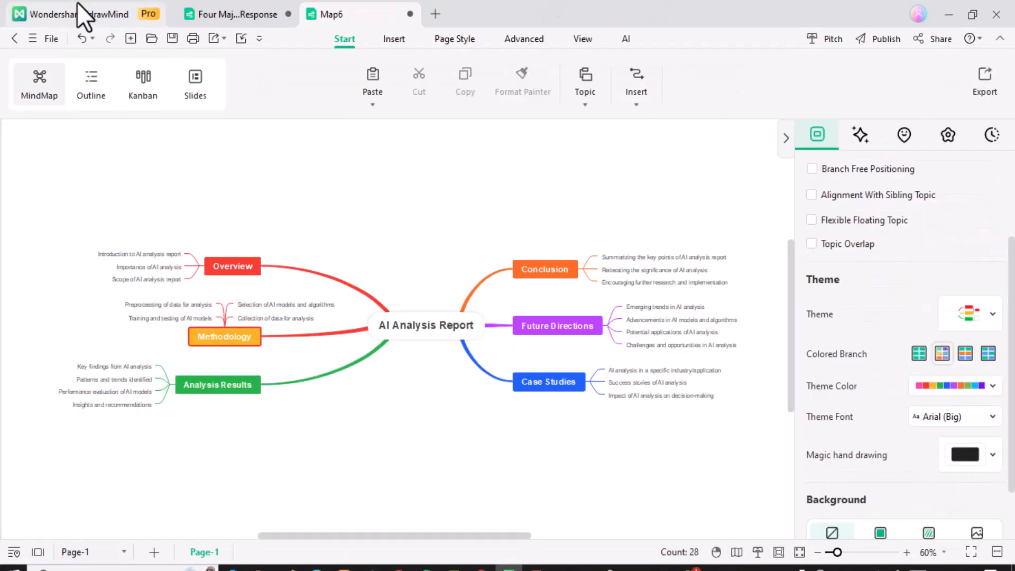
left_click(79, 4)
View Cloud Files and the new-document choices, then return to the workbench home page
left_click(77, 178)
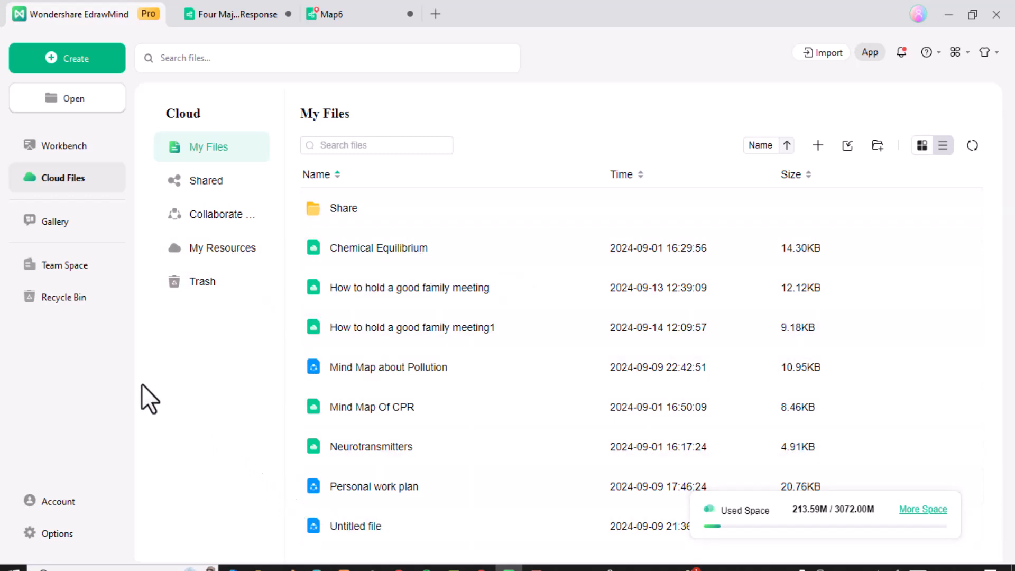
left_click(80, 65)
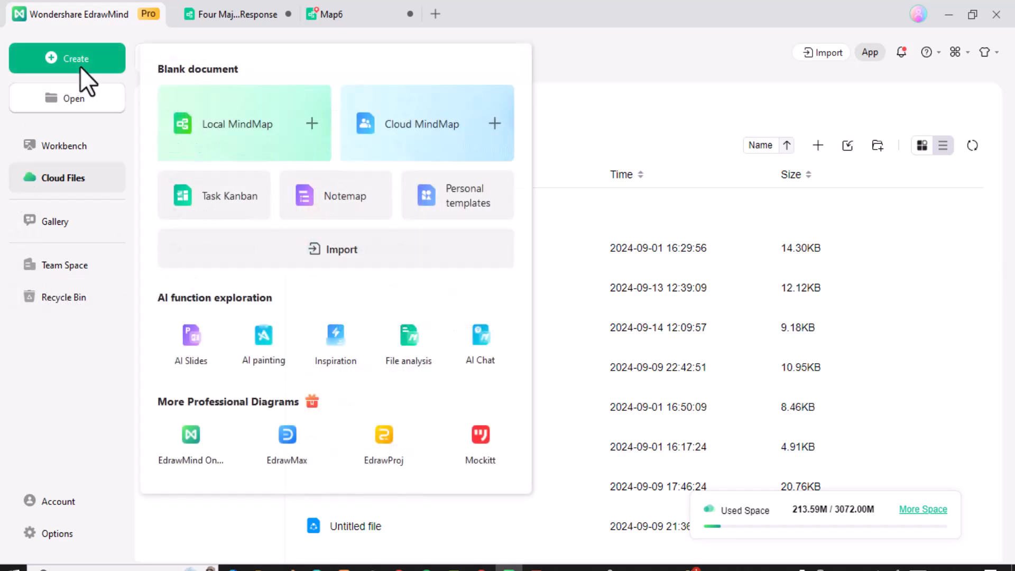
left_click(90, 151)
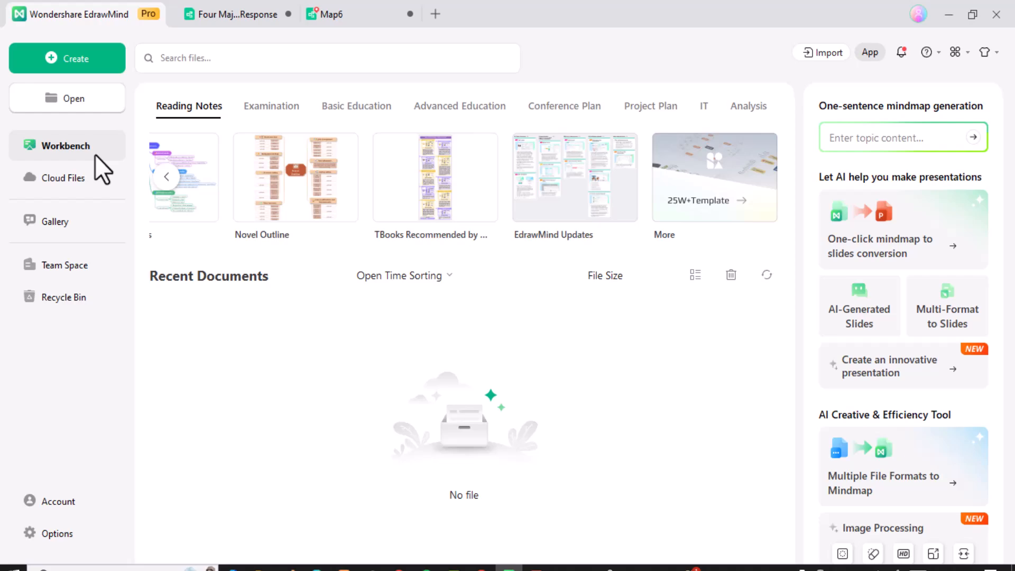
left_click(238, 14)
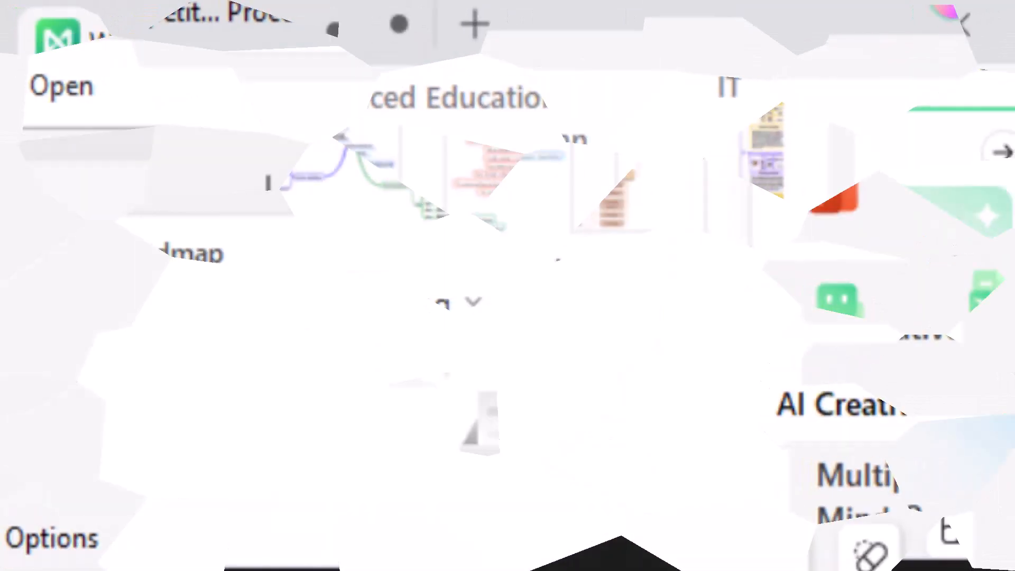
Page through the Project Plan templates to the row's end and open the full gallery
left_click(657, 107)
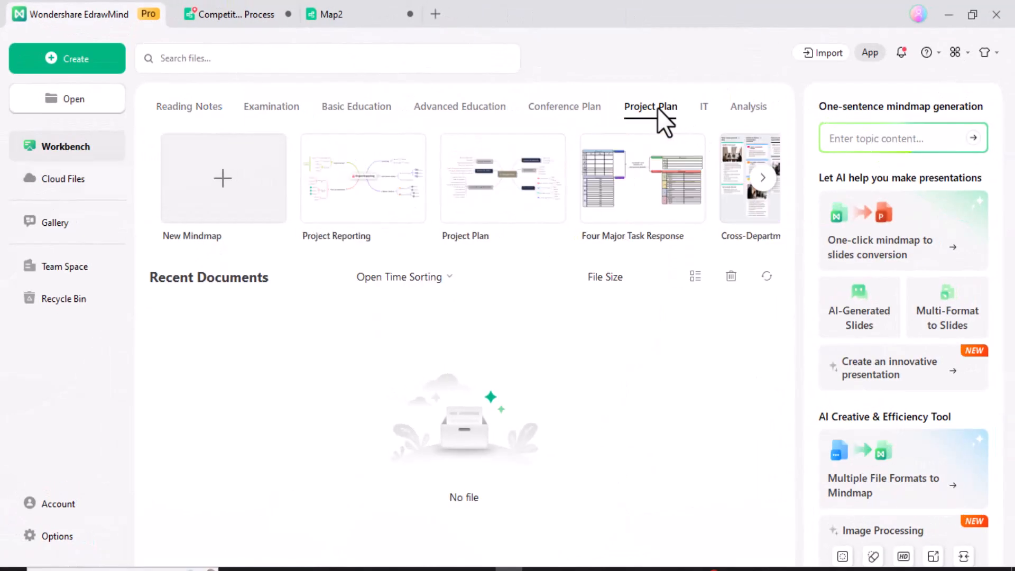
left_click(772, 180)
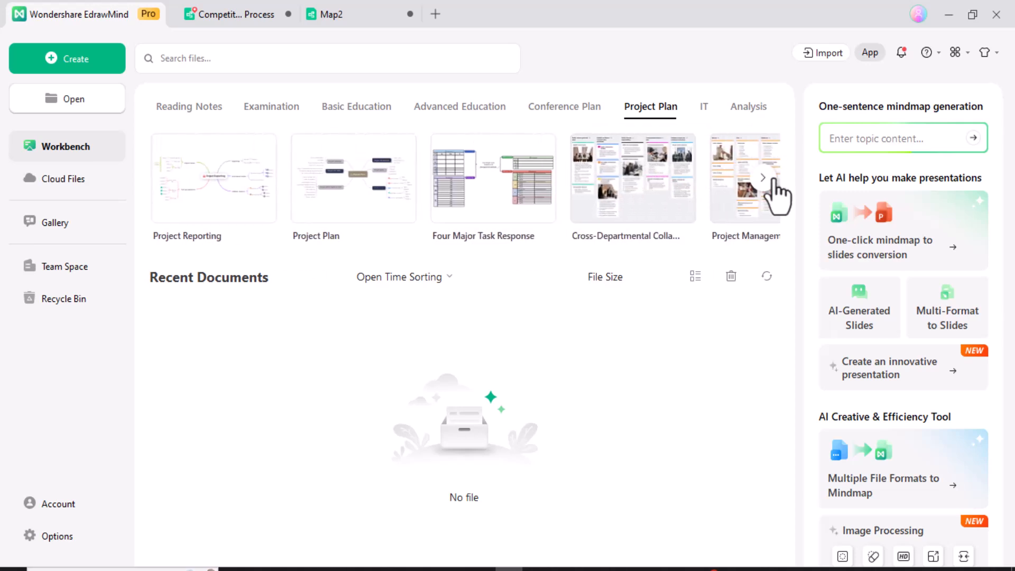
left_click(772, 180)
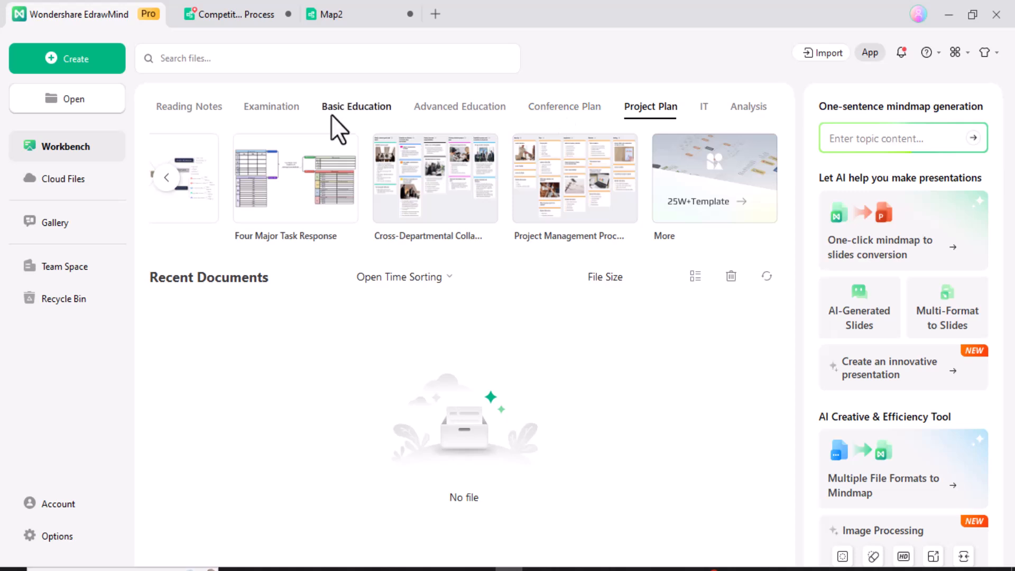
left_click(671, 235)
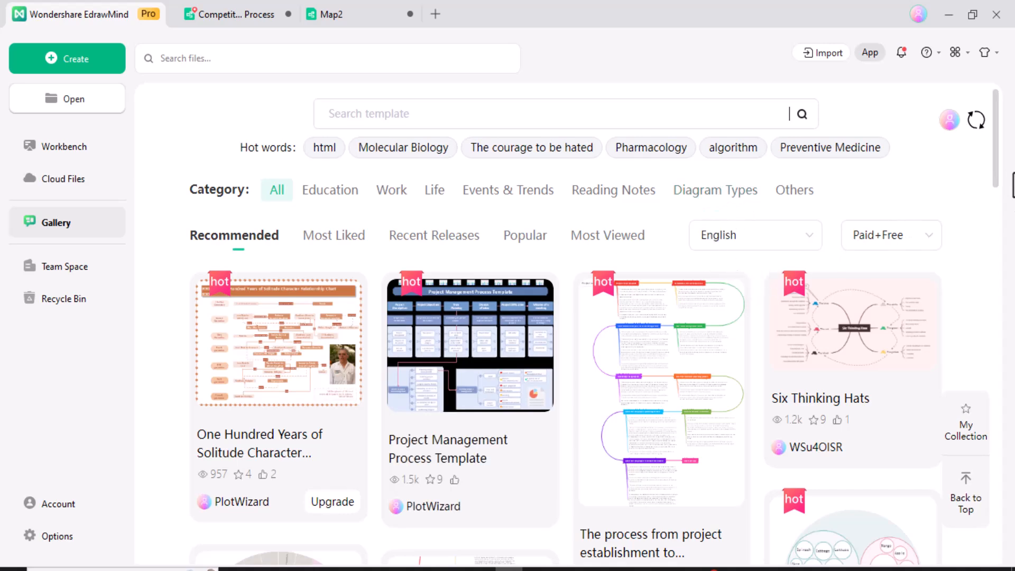
Browse the gallery, trying Concept Map, Organizational Chart and Fishbone filters before settling on Concept Map
left_click_drag(994, 161, 972, 432)
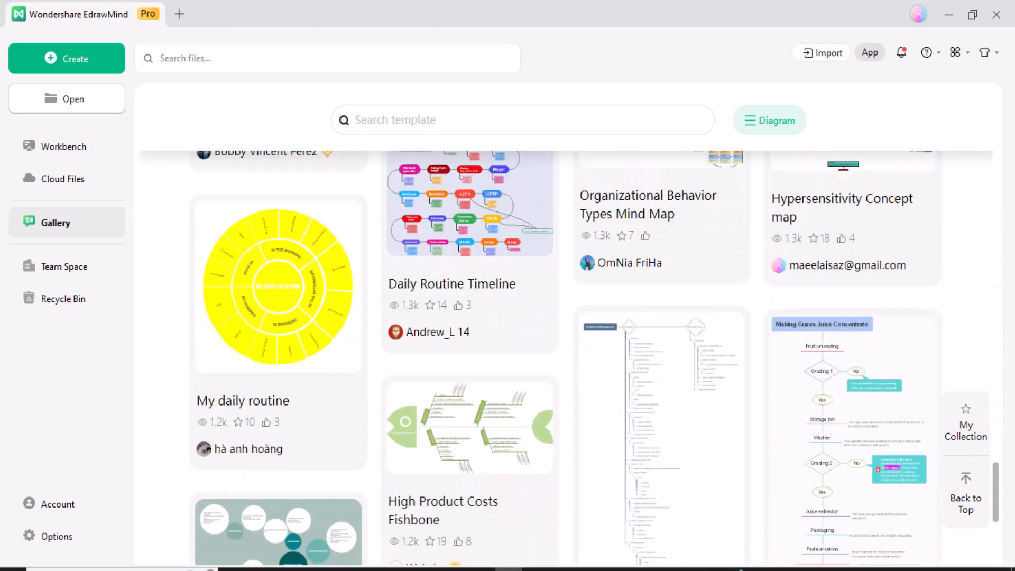
scroll(566, 360, "down", 1)
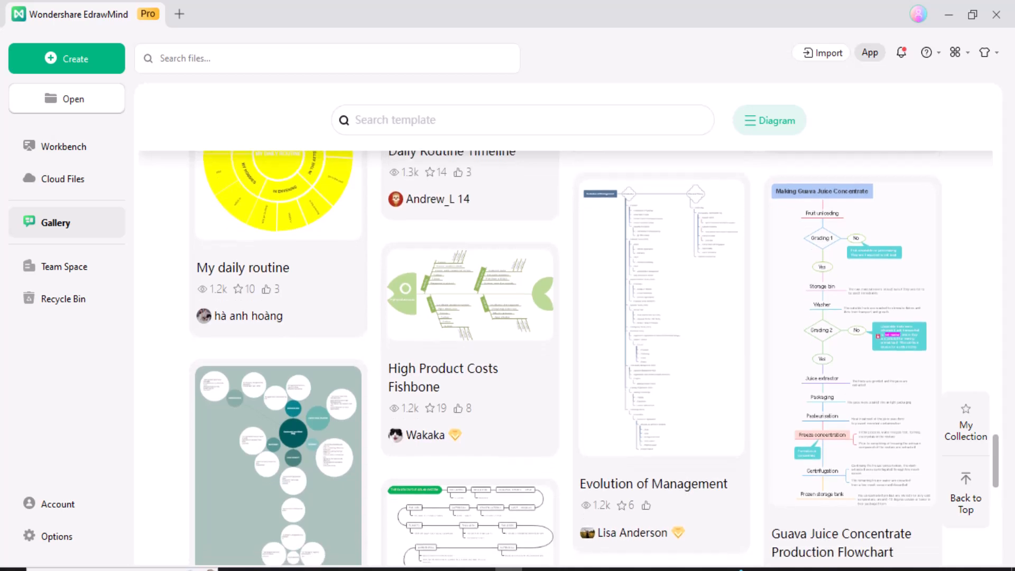
scroll(595, 358, "down", 1)
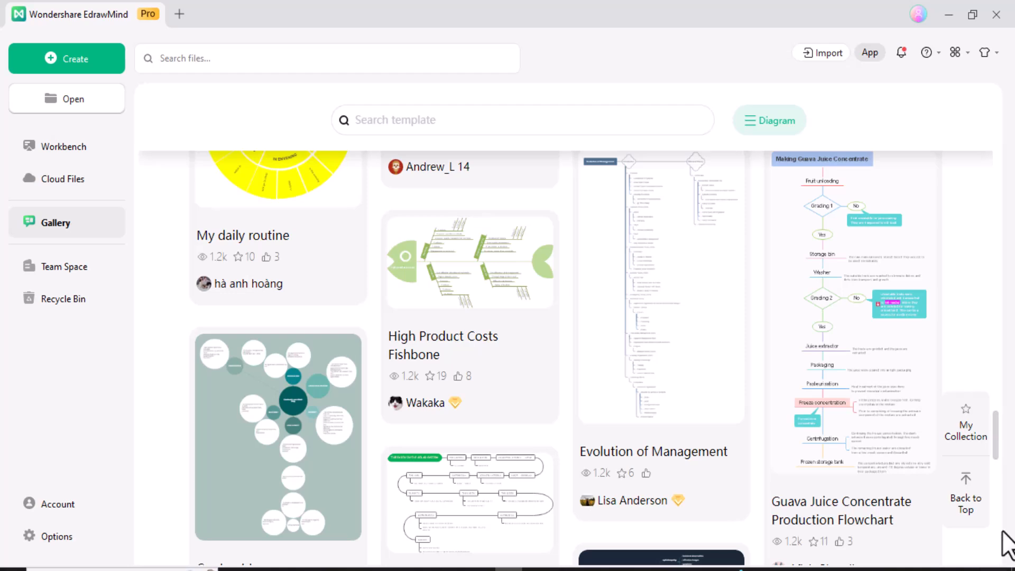
left_click_drag(995, 440, 1006, 104)
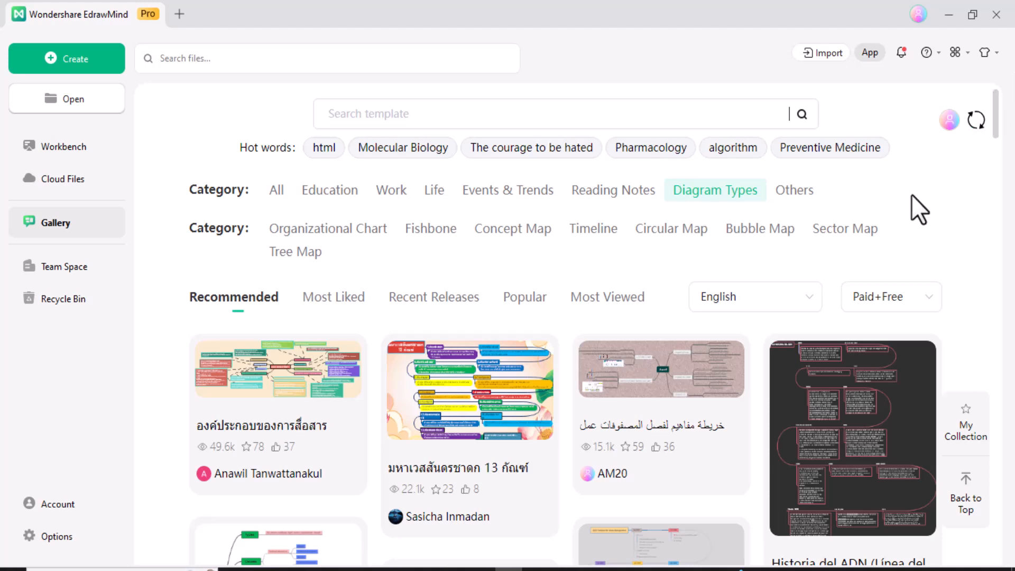
left_click(497, 233)
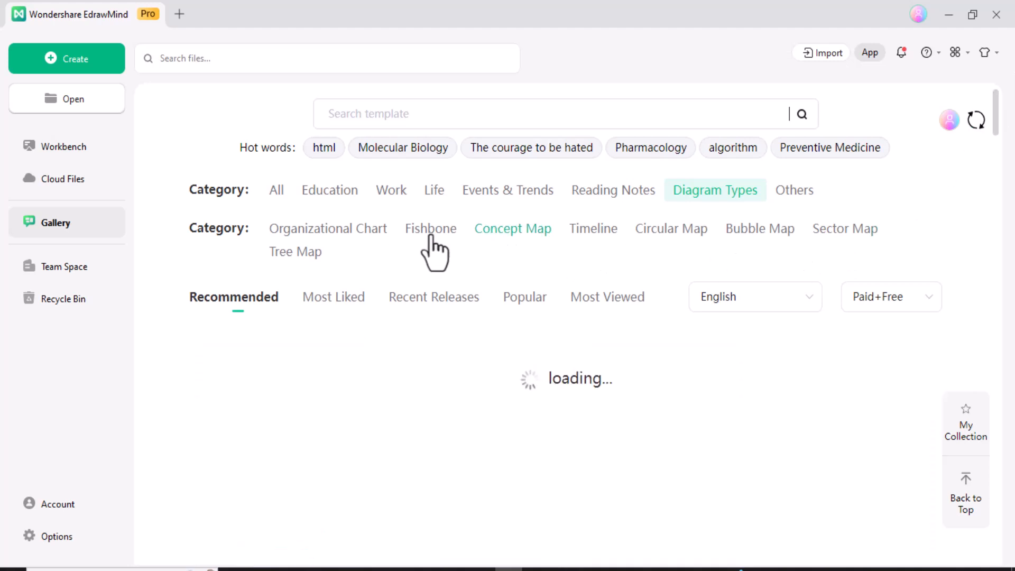
left_click(371, 233)
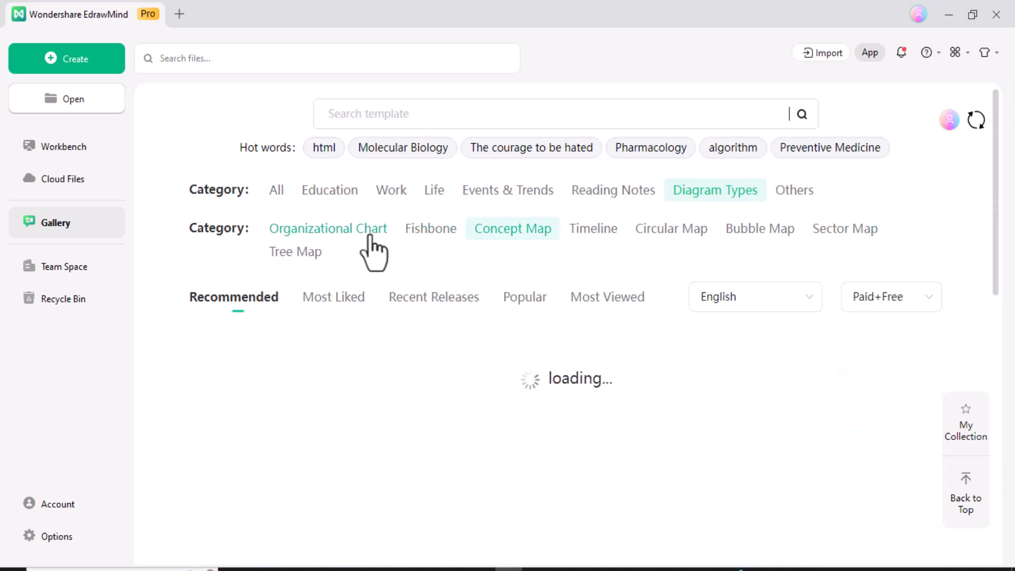
left_click(428, 231)
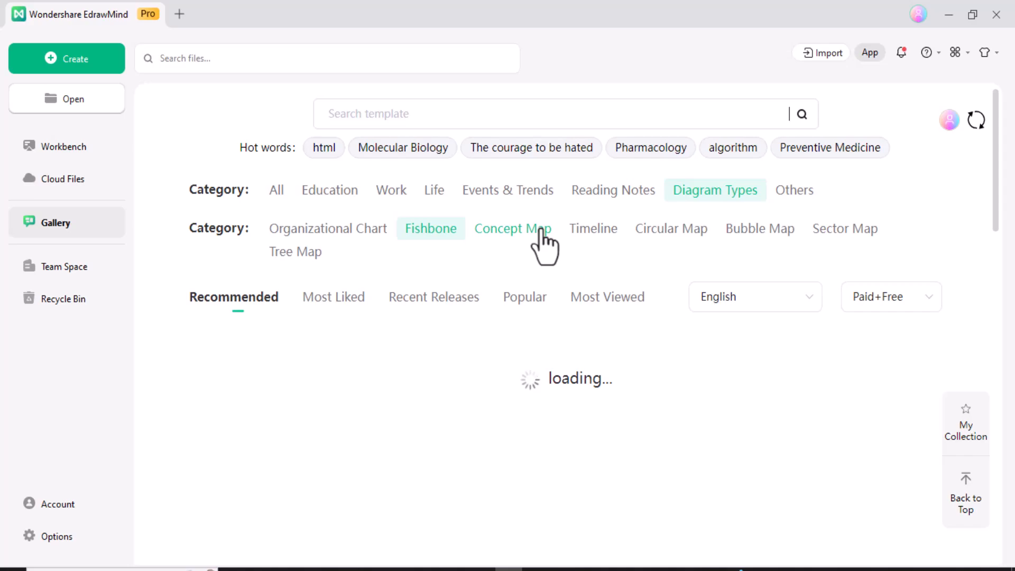
left_click(540, 230)
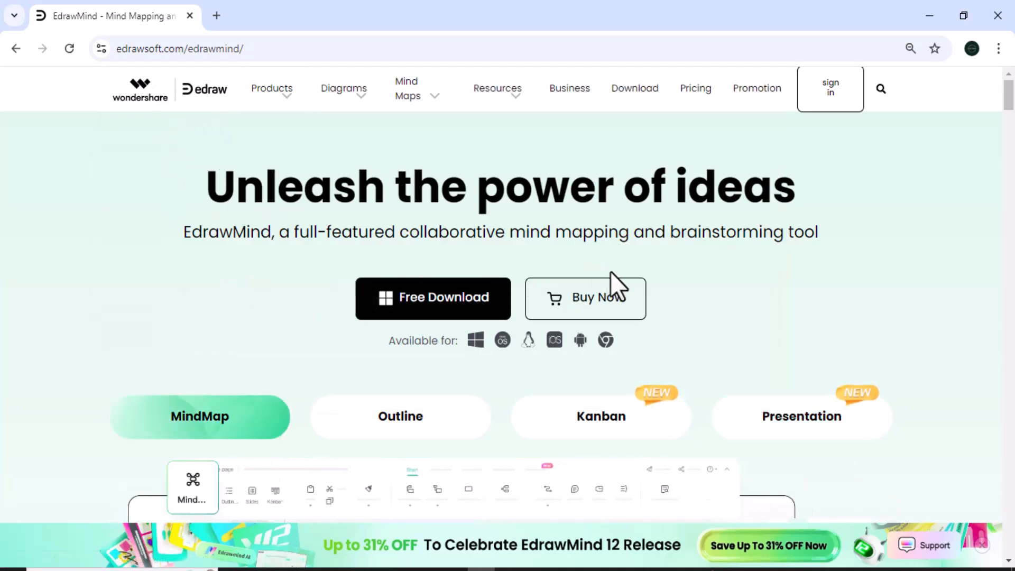
Scroll down the EdrawMind product page past the hero banner to the Generate Presentation section
scroll(1007, 105, "down", 2)
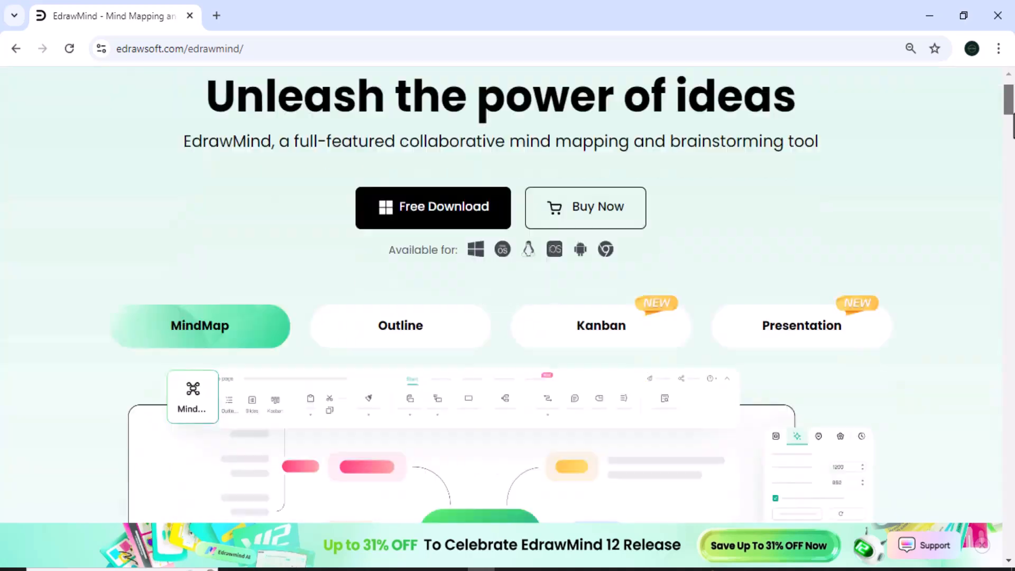
scroll(507, 317, "down", 4)
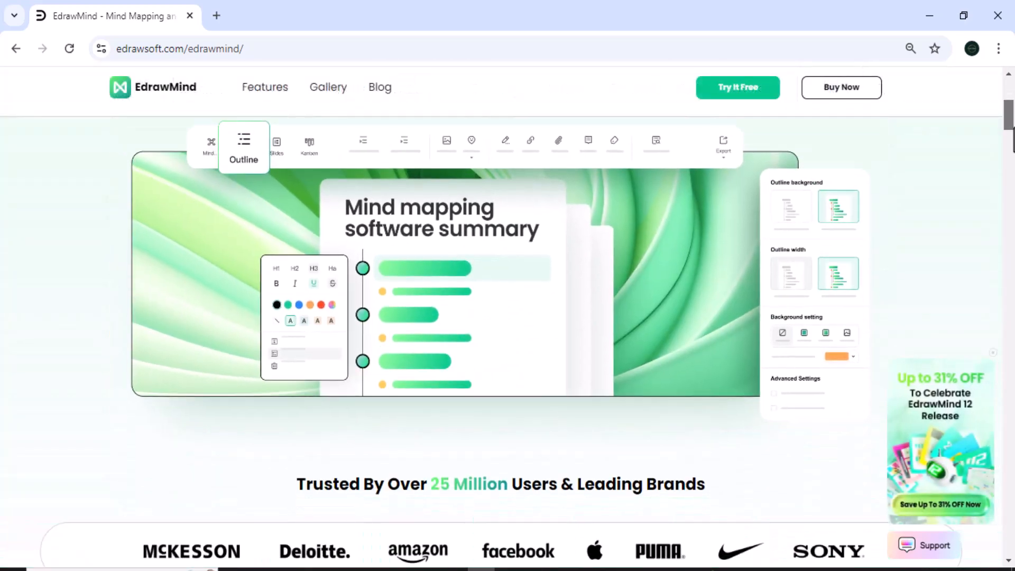